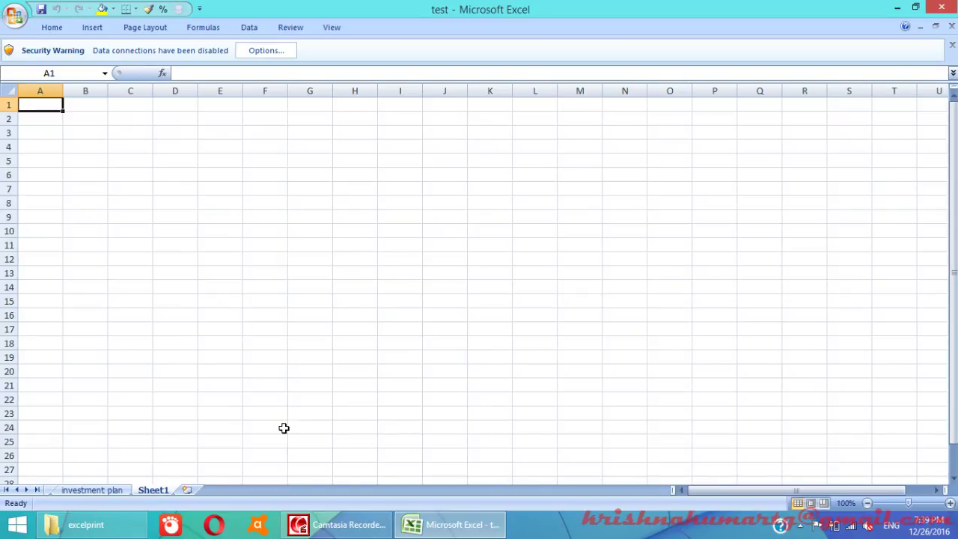
# Switch to the 'investment plan' sheet and scroll its table down to row 59 and back to row 1
pyautogui.click(96, 492)
pyautogui.scroll(-7, 369, 318)
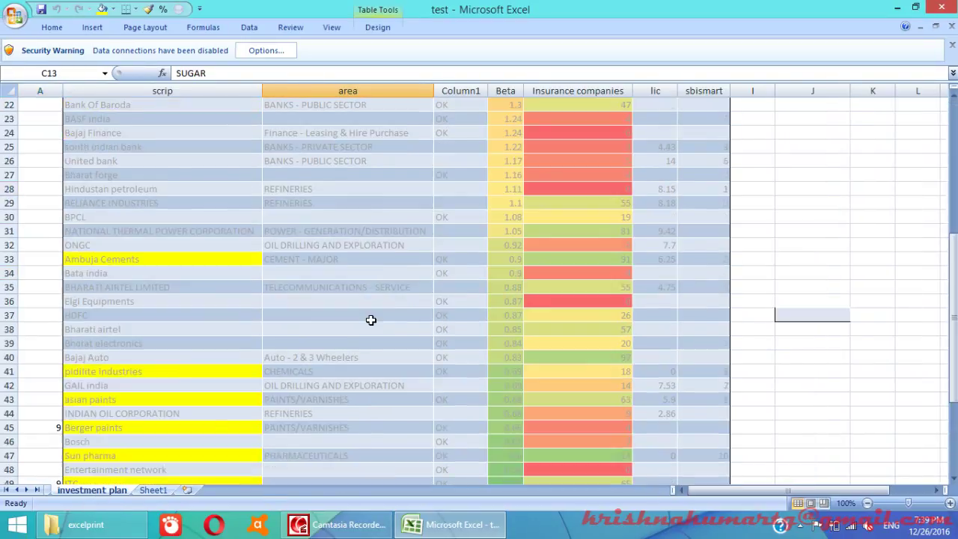
pyautogui.scroll(-3, 369, 318)
pyautogui.scroll(-4, 371, 319)
pyautogui.scroll(4, 370, 320)
pyautogui.scroll(6, 369, 329)
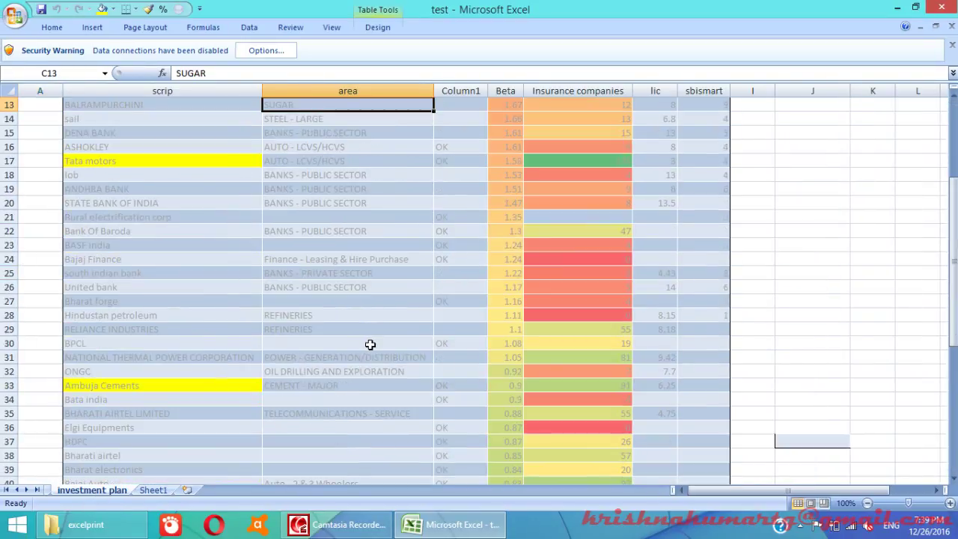
pyautogui.scroll(3, 360, 334)
pyautogui.scroll(1, 360, 334)
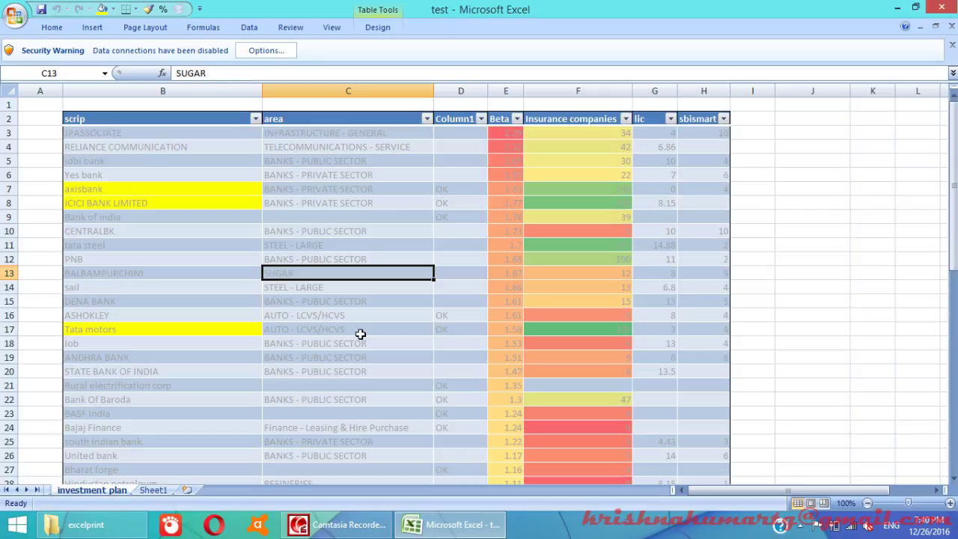
pyautogui.hotkey('ctrl', 'p')
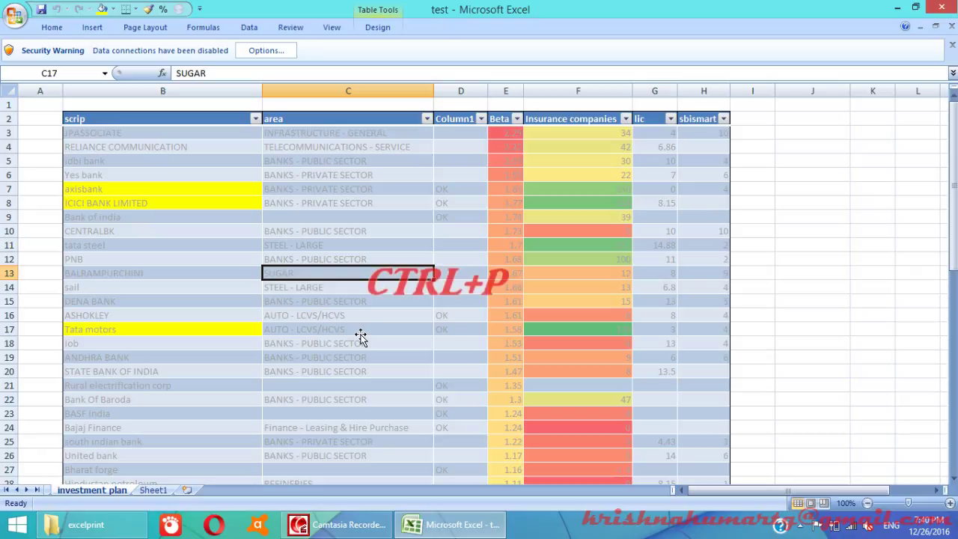
pyautogui.click(359, 333)
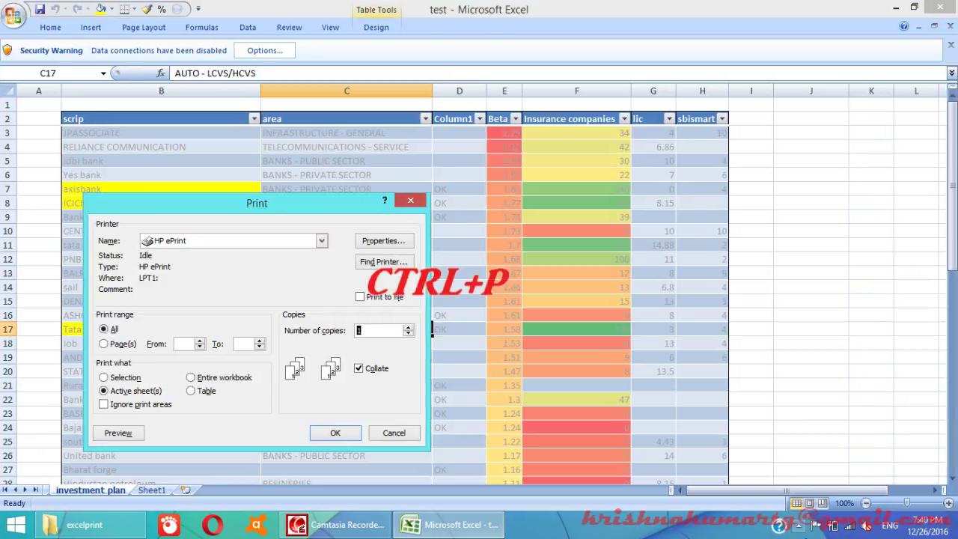
pyautogui.click(404, 429)
pyautogui.click(488, 352)
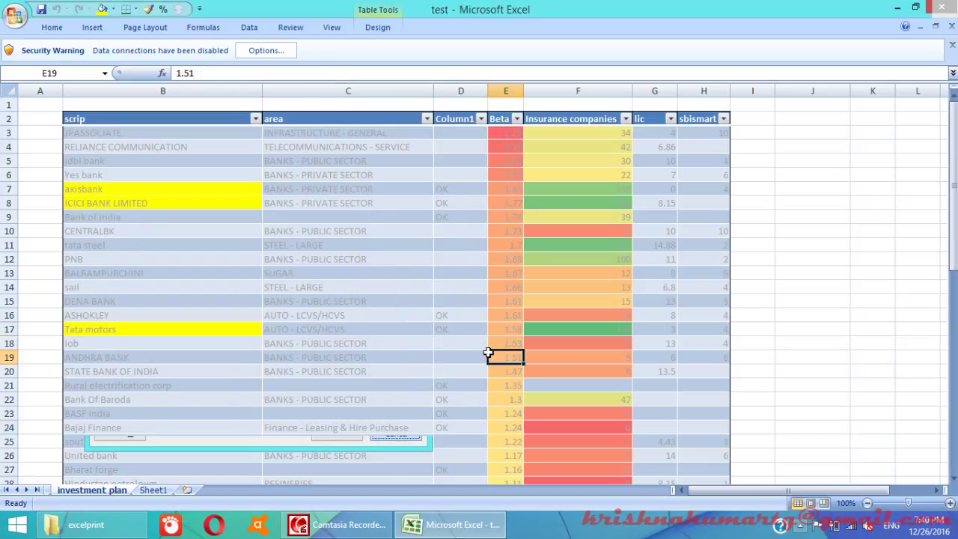
pyautogui.click(367, 288)
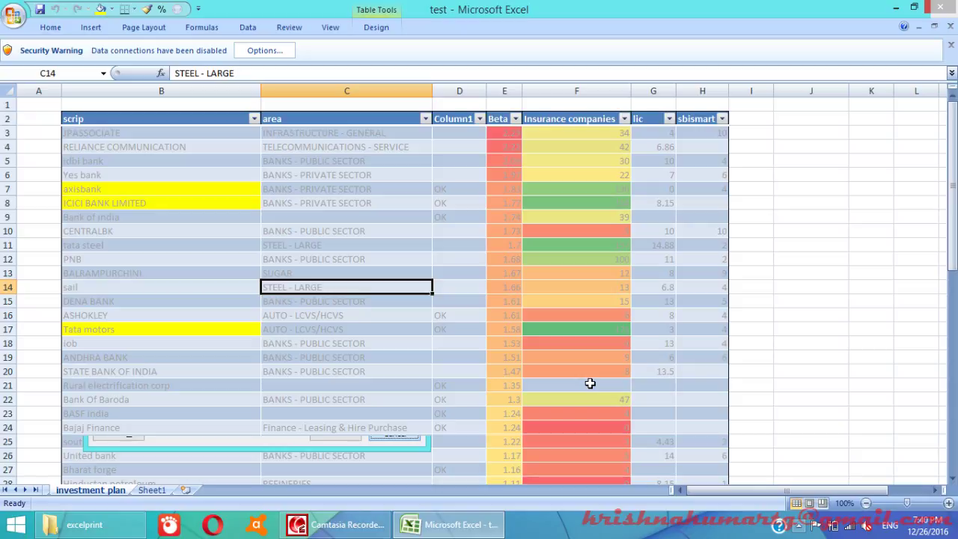
pyautogui.click(210, 457)
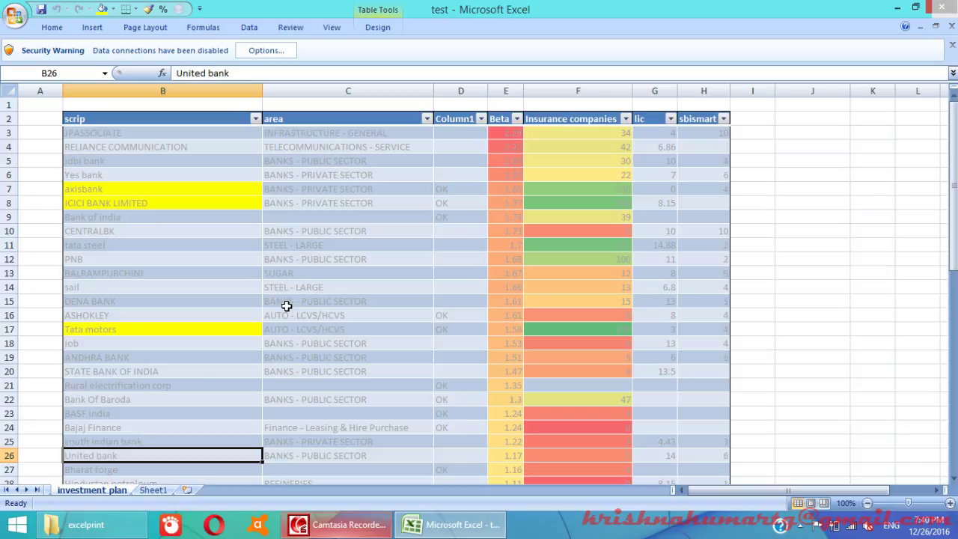
pyautogui.scroll(-2, 286, 306)
# Scroll down to the bottom of the investment plan table
pyautogui.scroll(-5, 258, 356)
pyautogui.scroll(-6, 291, 359)
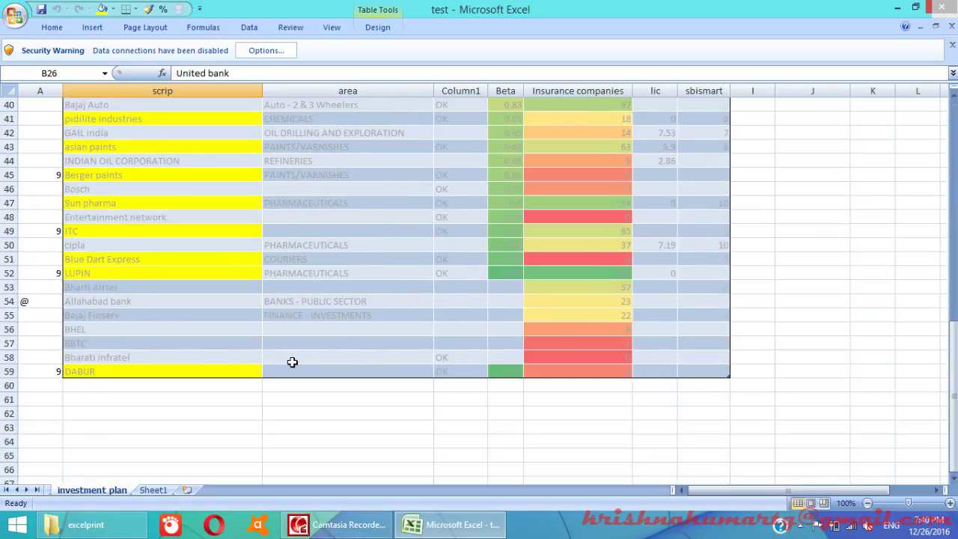
pyautogui.scroll(-2, 291, 364)
pyautogui.scroll(-2, 348, 370)
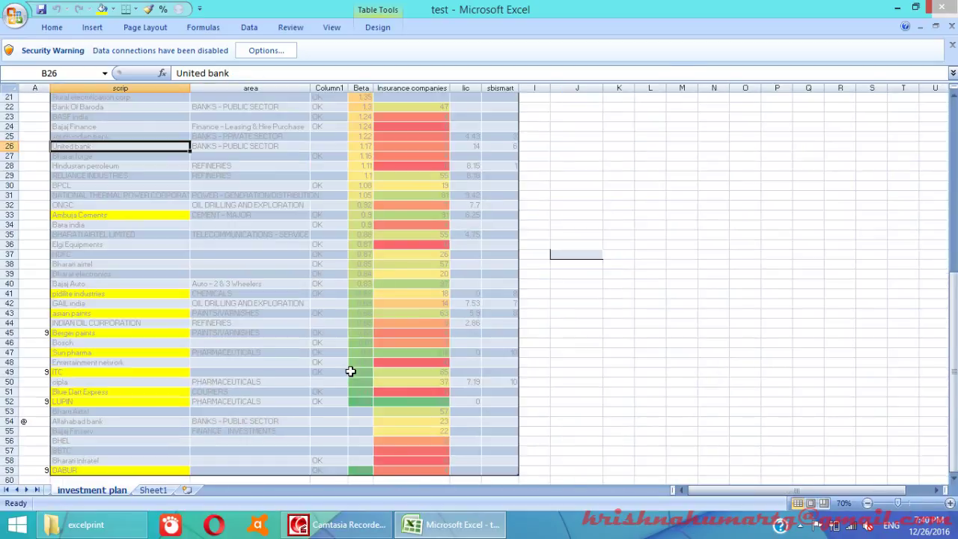
pyautogui.scroll(-2, 350, 371)
pyautogui.scroll(-1, 350, 371)
pyautogui.scroll(2, 350, 371)
pyautogui.scroll(1, 350, 371)
pyautogui.scroll(-2, 351, 371)
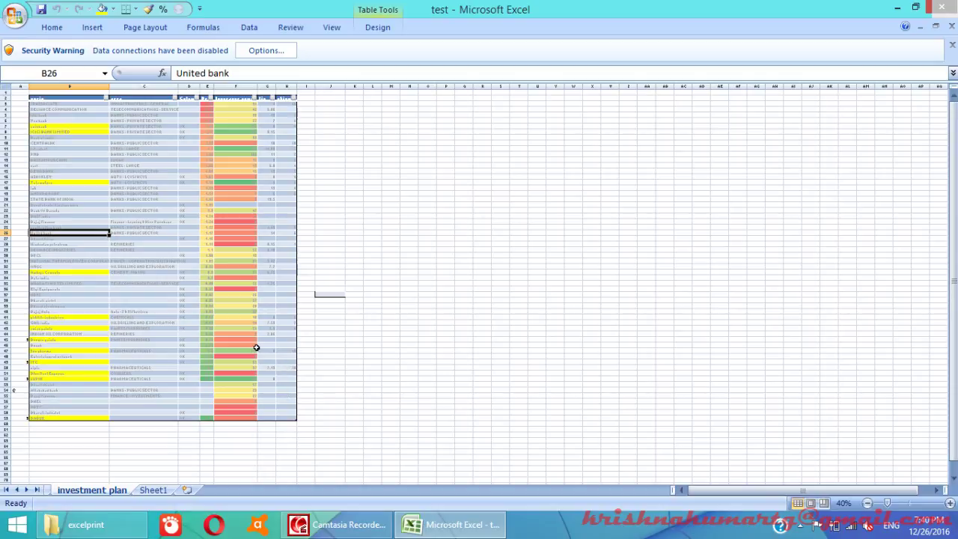
# Zoom out to 40% to see the whole table, return to 85%, and bring up the Print dialog
pyautogui.scroll(2, 256, 348)
pyautogui.scroll(1, 256, 347)
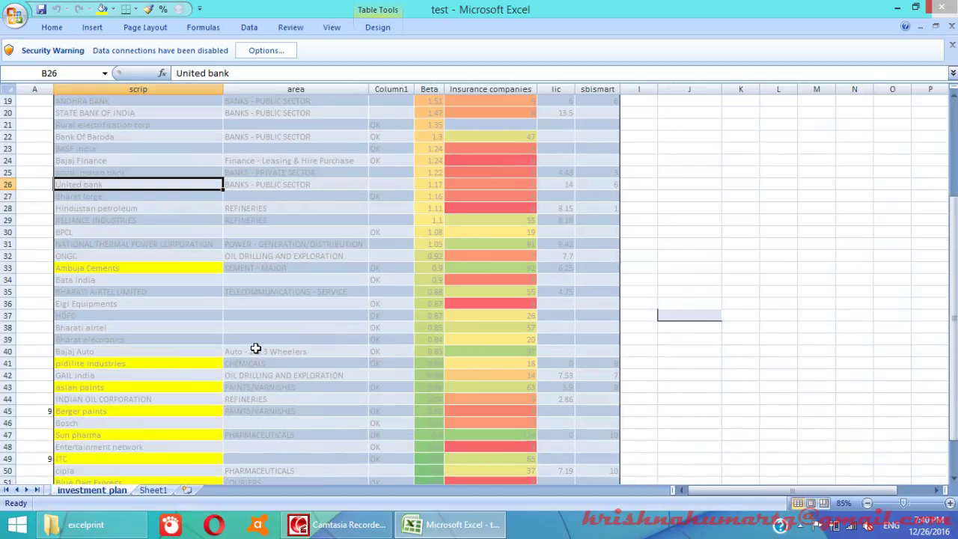
pyautogui.scroll(4, 455, 337)
pyautogui.scroll(1, 274, 304)
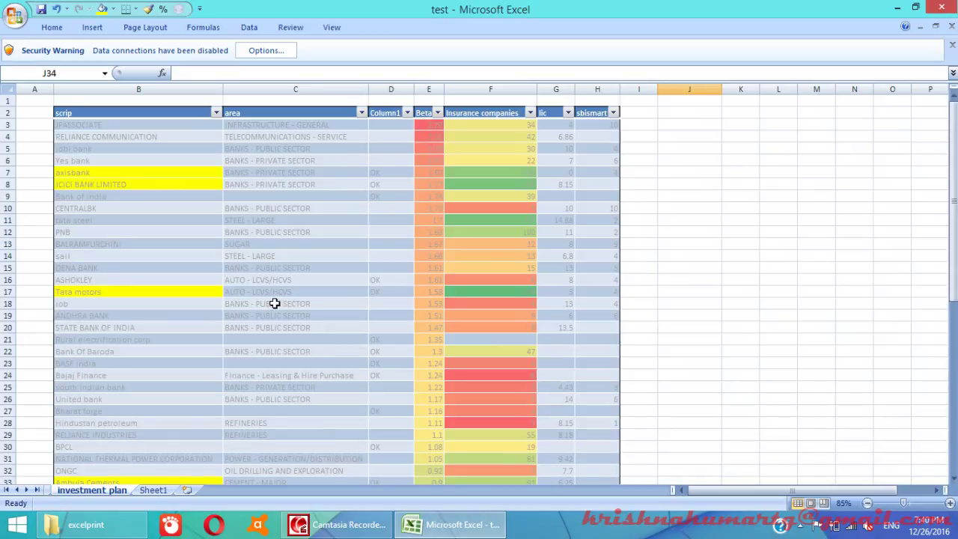
pyautogui.scroll(-1, 274, 300)
pyautogui.scroll(1, 274, 300)
pyautogui.hotkey('ctrl', 'p')
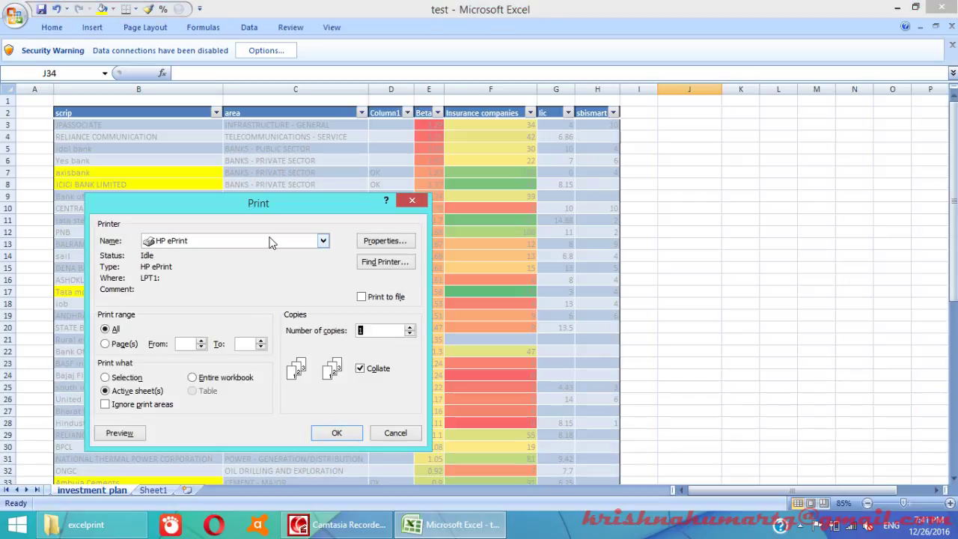
# Preview the printout and page through all 4 pages, ending back on page 1
pyautogui.click(119, 434)
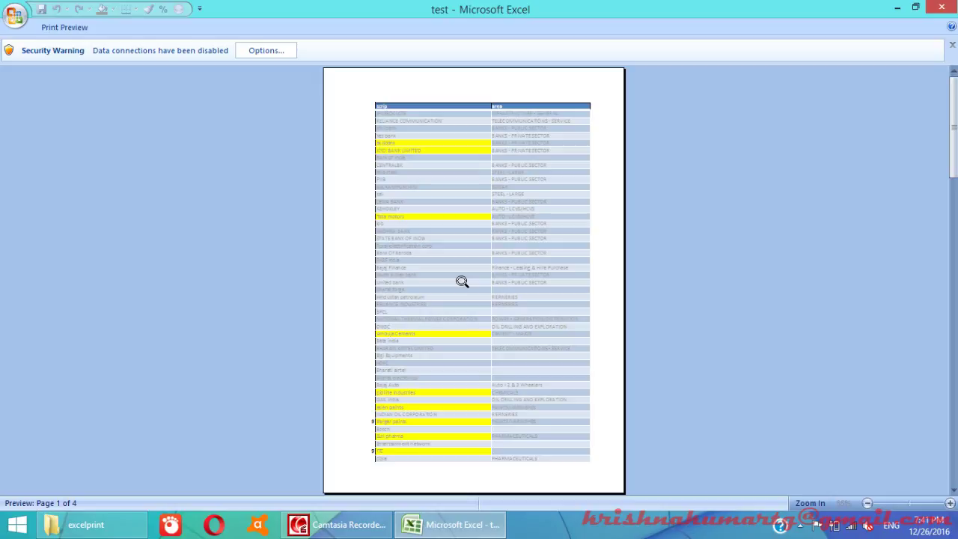
pyautogui.scroll(-1, 461, 281)
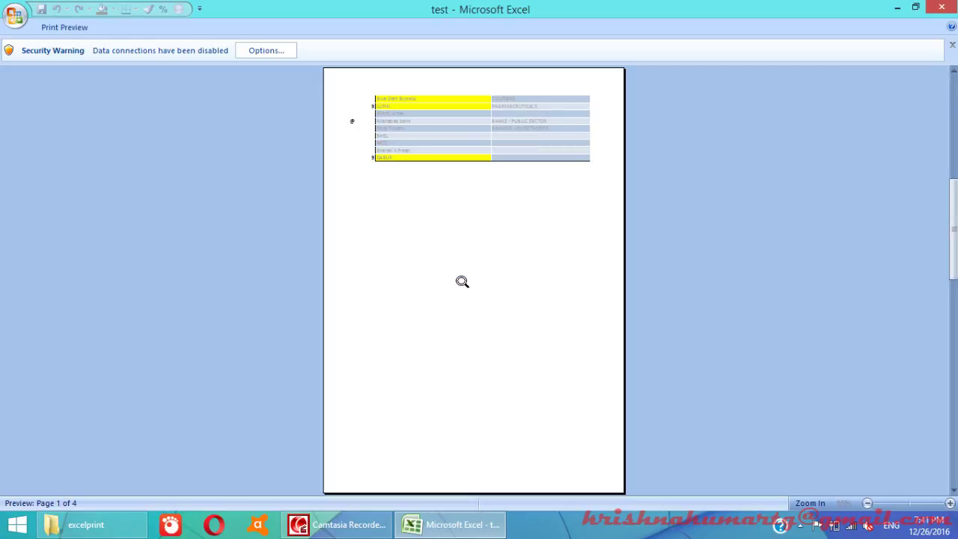
pyautogui.scroll(-1, 461, 281)
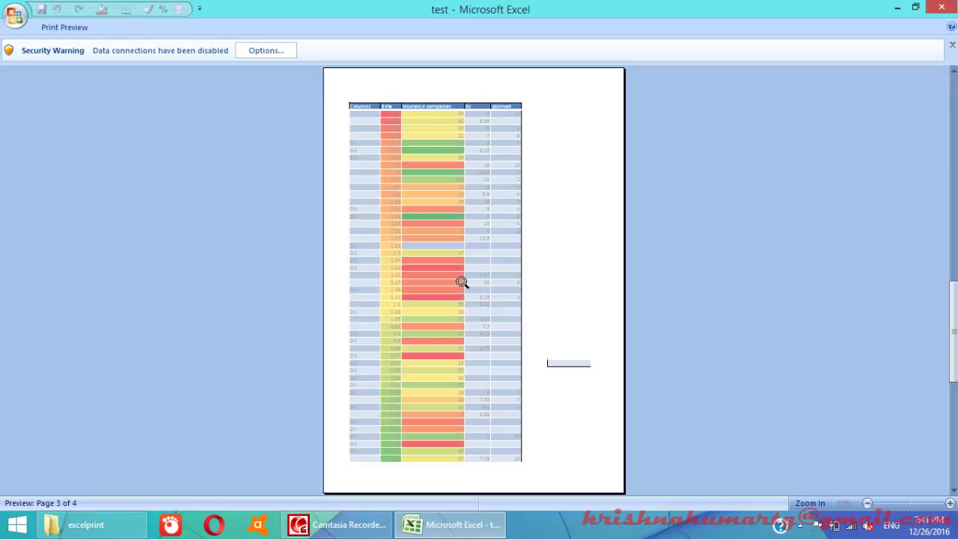
pyautogui.scroll(-1, 462, 281)
pyautogui.scroll(2, 461, 281)
pyautogui.scroll(1, 462, 281)
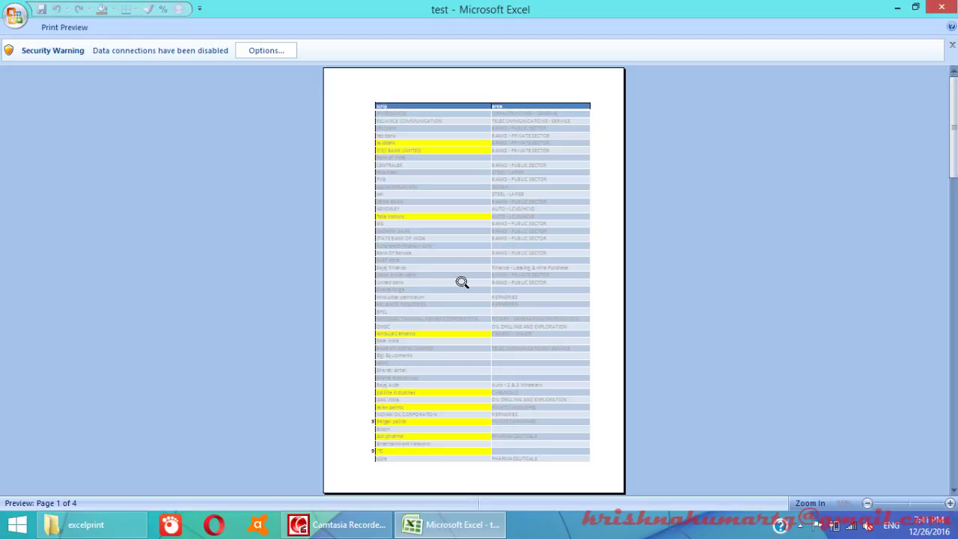
pyautogui.scroll(-1, 445, 252)
pyautogui.scroll(-1, 445, 252)
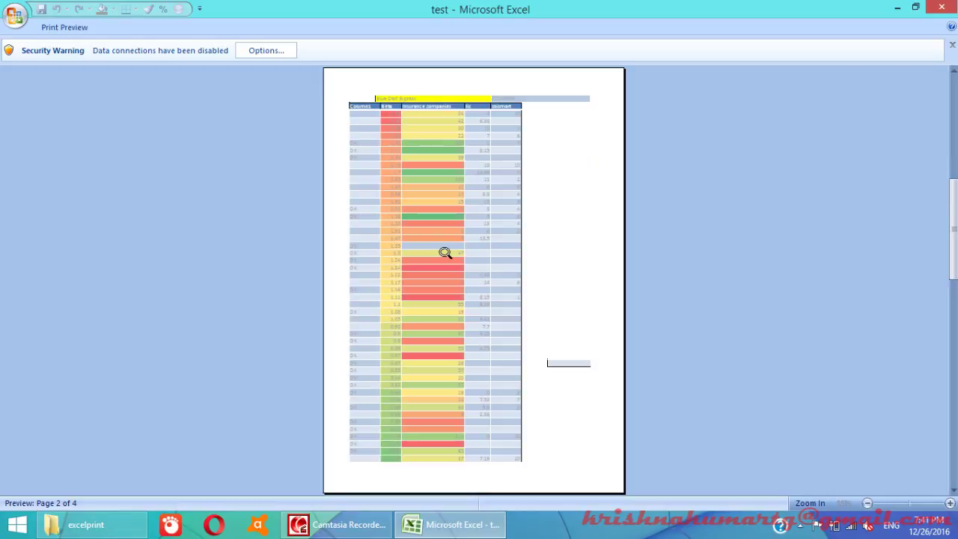
pyautogui.scroll(-1, 445, 253)
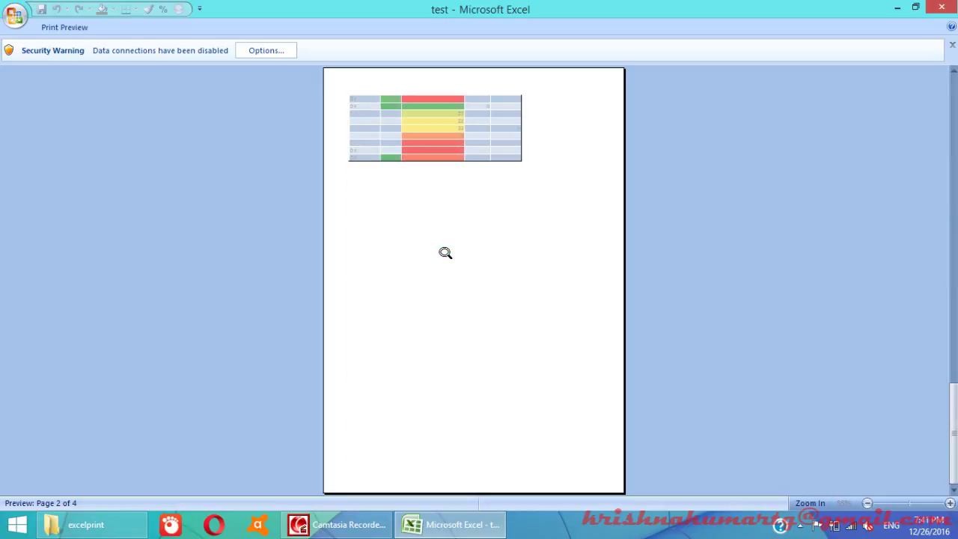
pyautogui.scroll(2, 445, 252)
pyautogui.scroll(1, 445, 252)
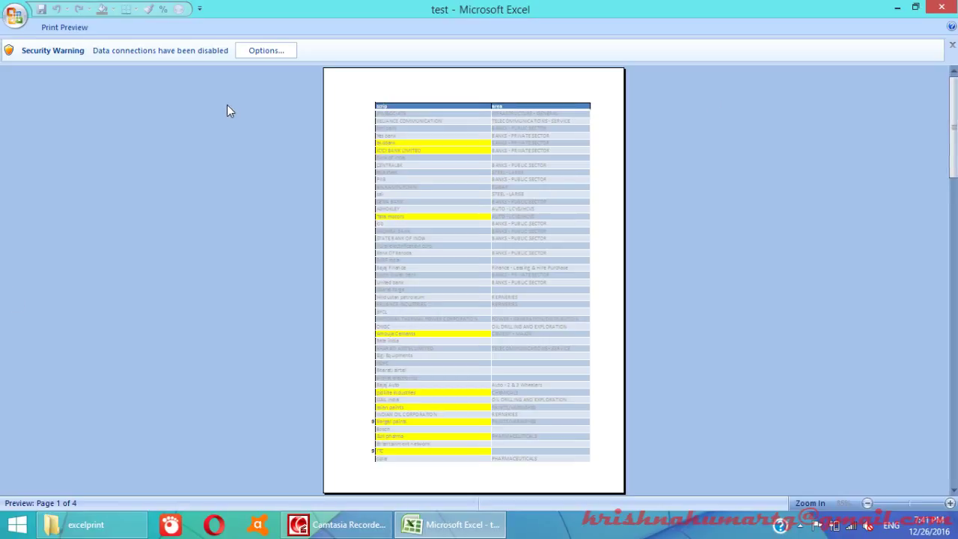
# Enable the workbook's blocked data connections, then close Print Preview to return to the sheet
pyautogui.click(250, 54)
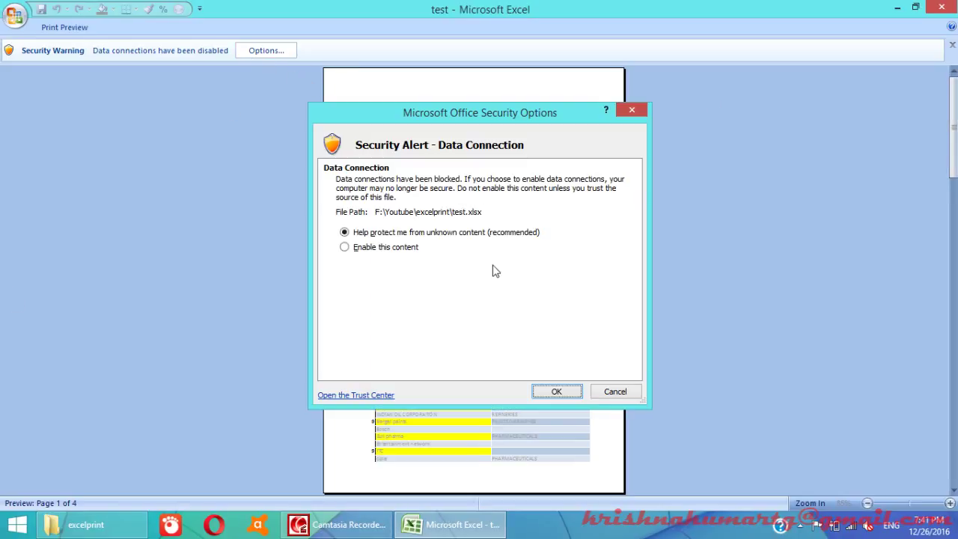
pyautogui.click(400, 247)
pyautogui.click(554, 392)
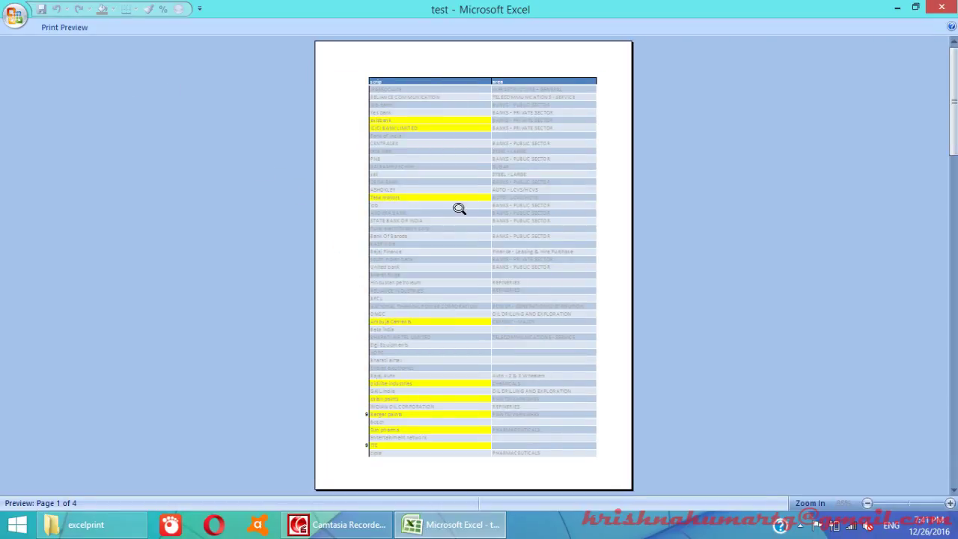
pyautogui.click(68, 27)
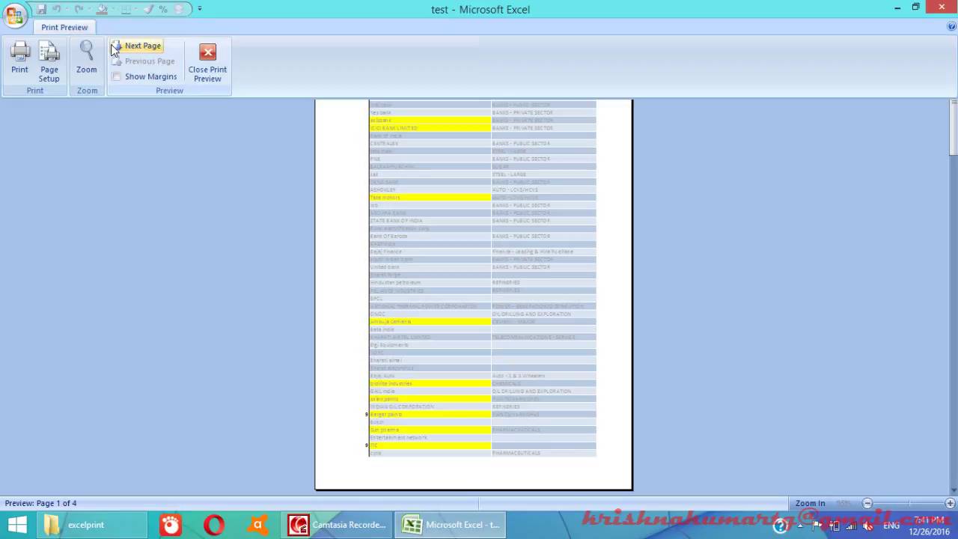
pyautogui.click(208, 64)
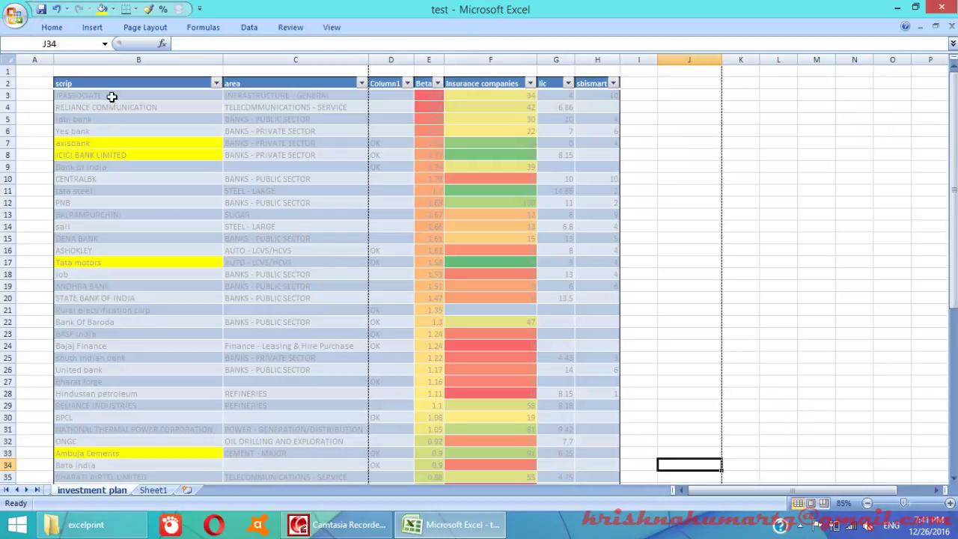
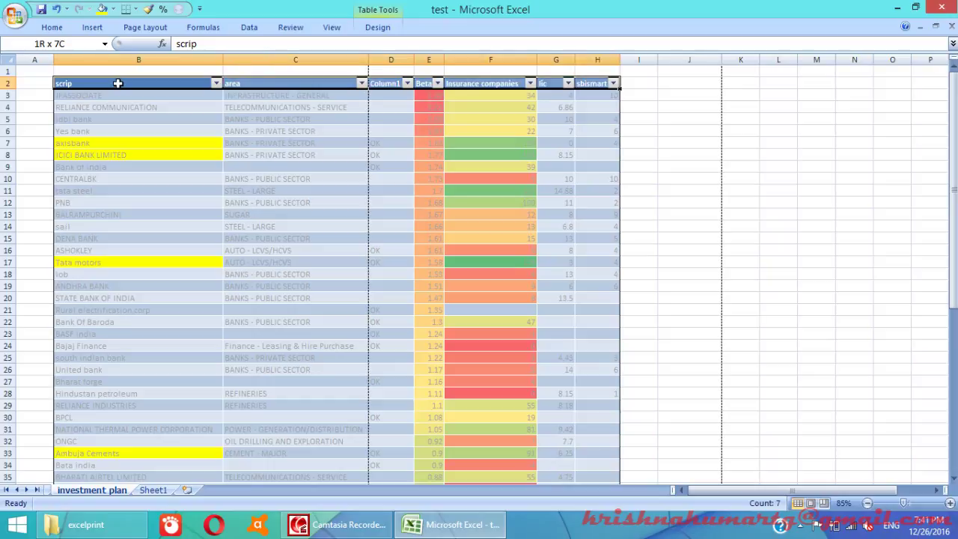
# Select the table down to row 59, then clear it and return to the scrip header cell
pyautogui.hotkey('ctrl', 'shift', 'Down')
pyautogui.scroll(-1, 127, 94)
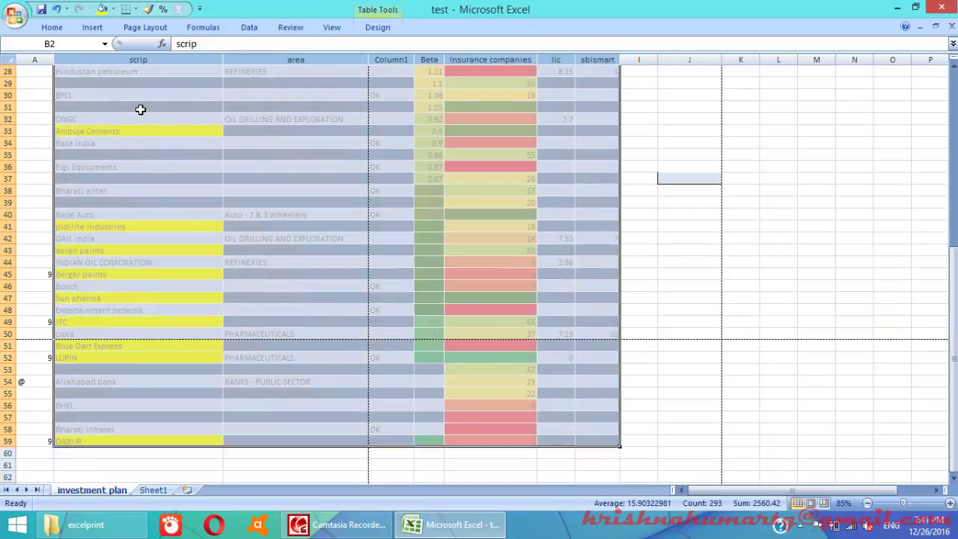
pyautogui.click(176, 167)
pyautogui.hotkey('ctrl', 'Home')
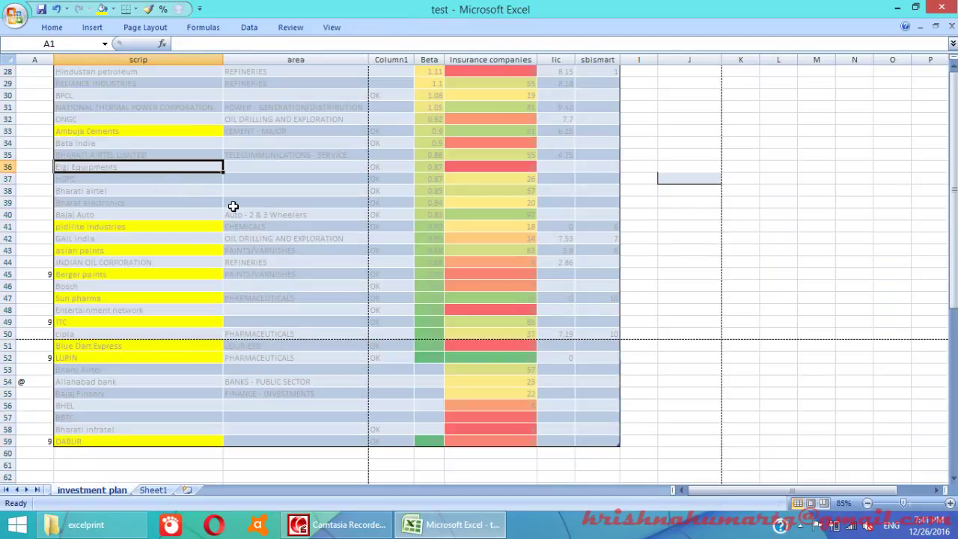
pyautogui.press('Down')
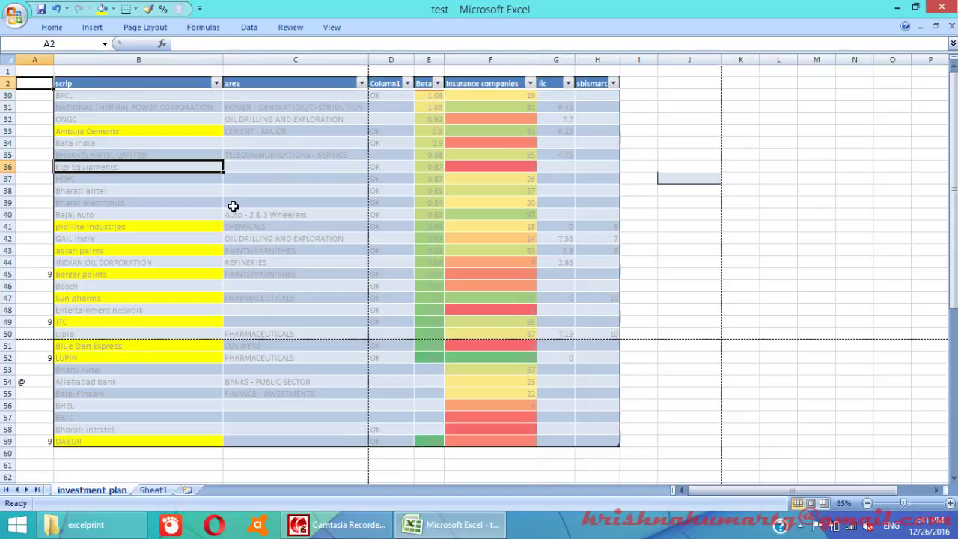
pyautogui.press('Right')
# Drag-select columns B to H down to row 34 from the top of the sheet
pyautogui.scroll(4, 228, 213)
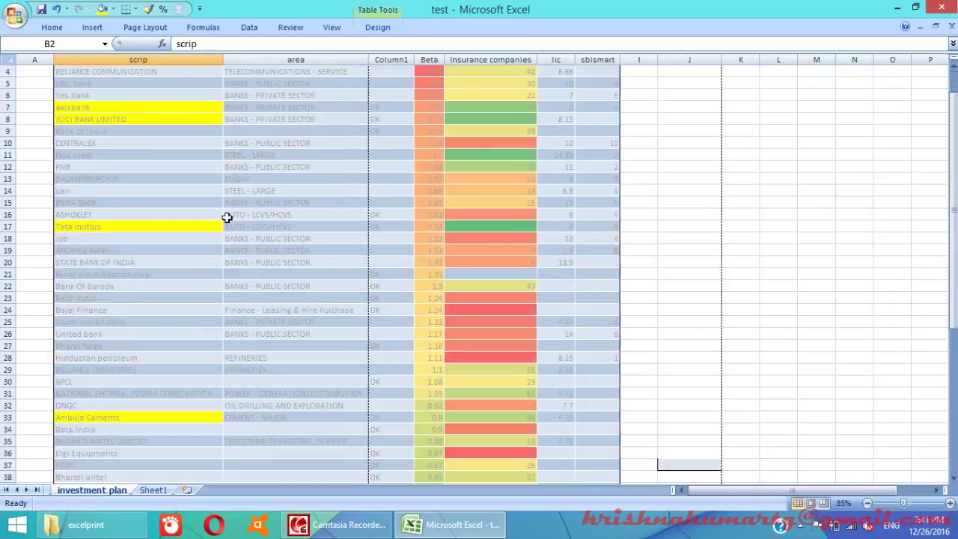
pyautogui.scroll(4, 224, 217)
pyautogui.scroll(2, 196, 225)
pyautogui.click(258, 226)
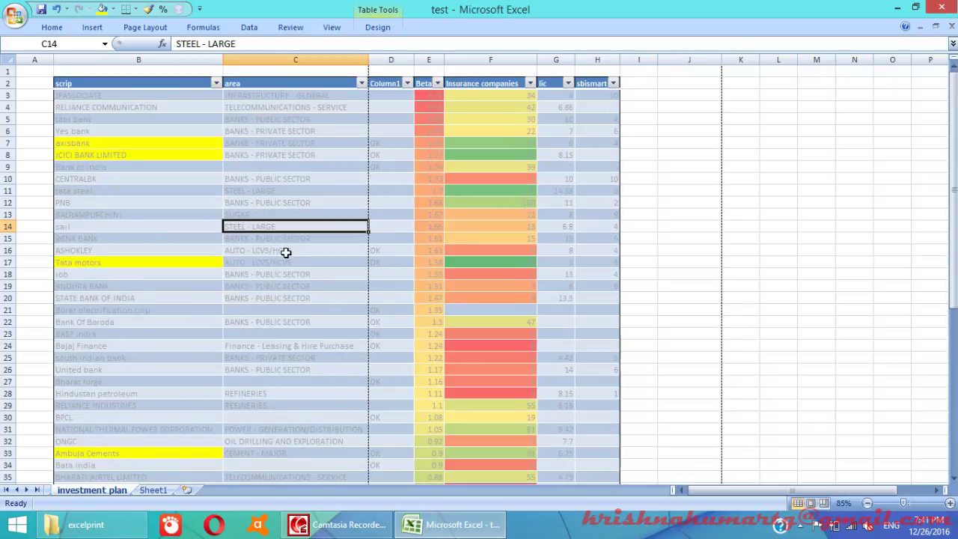
pyautogui.hotkey('ctrl', 'Home')
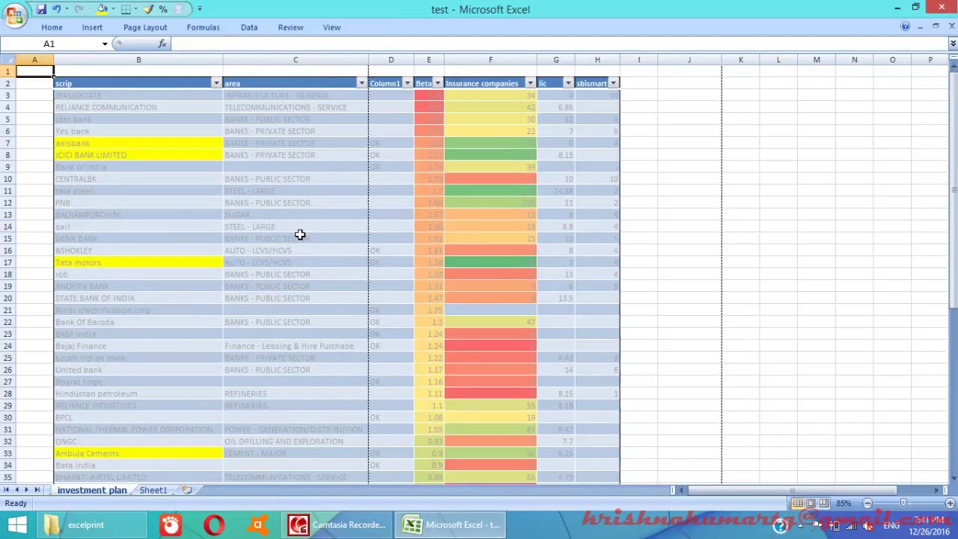
pyautogui.moveTo(126, 82)
pyautogui.mouseDown()
pyautogui.moveTo(604, 449)
pyautogui.moveTo(577, 329)
pyautogui.mouseUp()
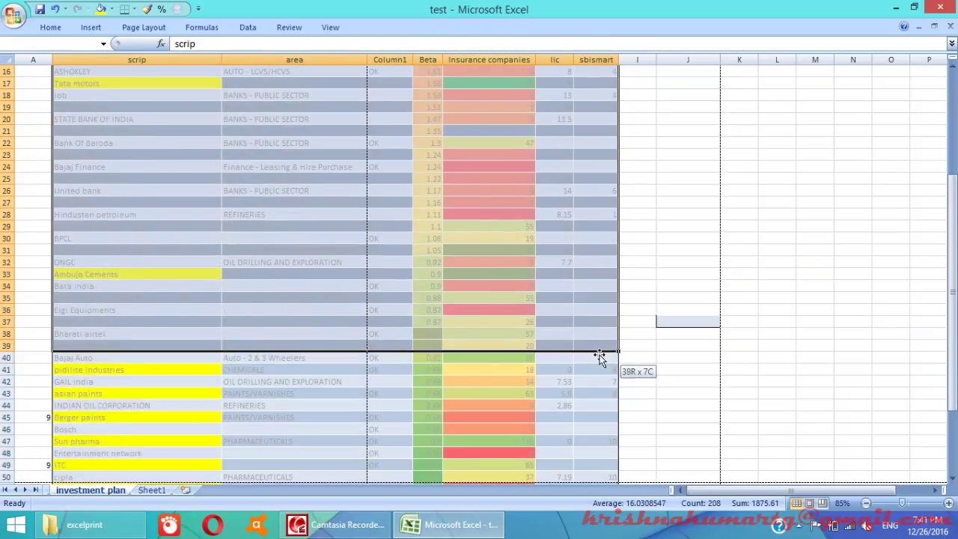
# Select the scrip column from B2, including its header cell
pyautogui.hotkey('ctrl', 'Home')
pyautogui.press('Down')
pyautogui.press('Right')
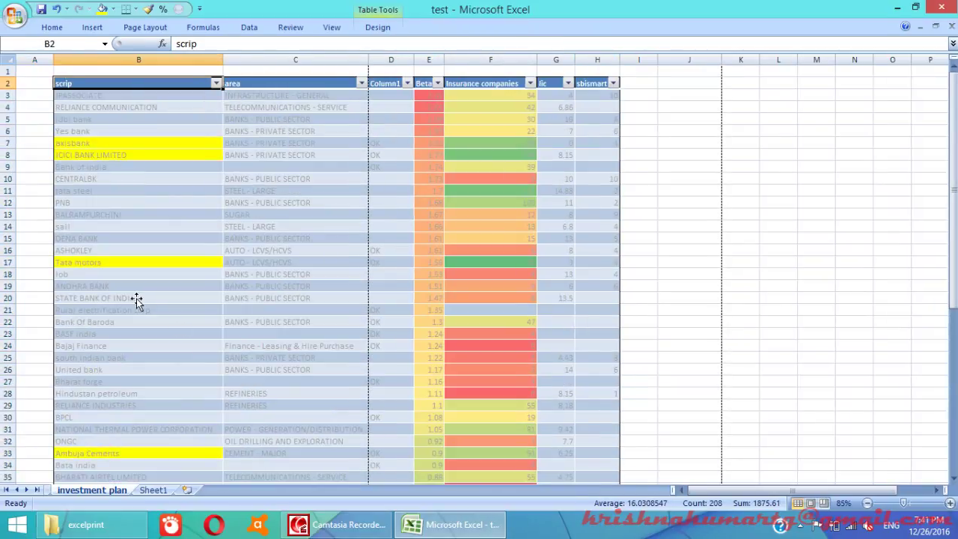
pyautogui.click(125, 77)
pyautogui.click(154, 77)
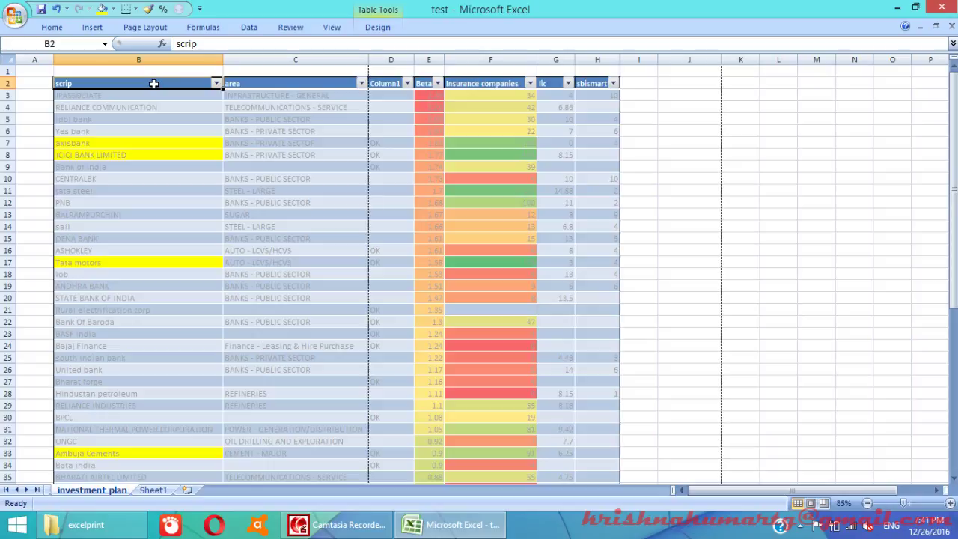
# Drag-select the whole table B2:H59, checking that it reaches row 59
pyautogui.moveTo(153, 83); pyautogui.dragTo(599, 479)
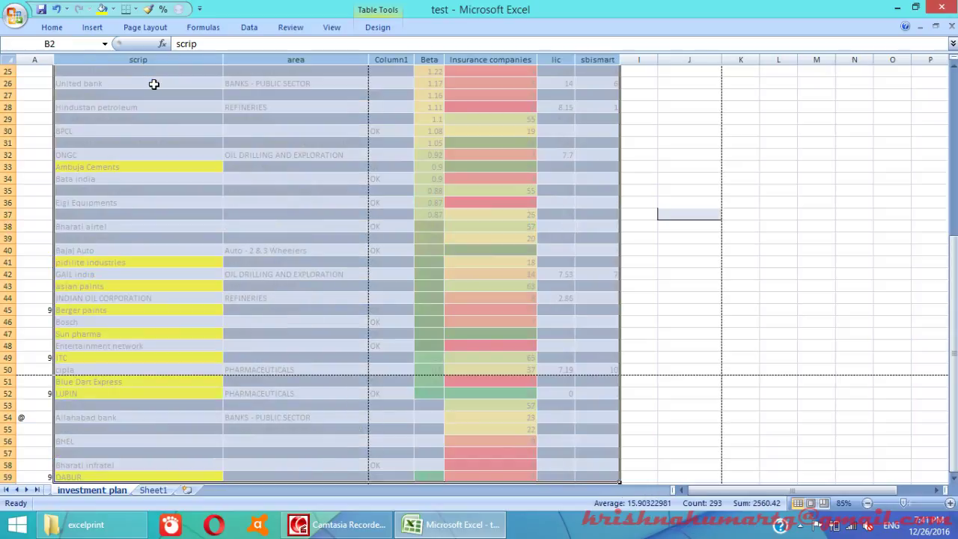
pyautogui.scroll(-4, 448, 246)
pyautogui.keyDown('ctrl'); pyautogui.scroll(-2, 379, 216); pyautogui.keyUp('ctrl')
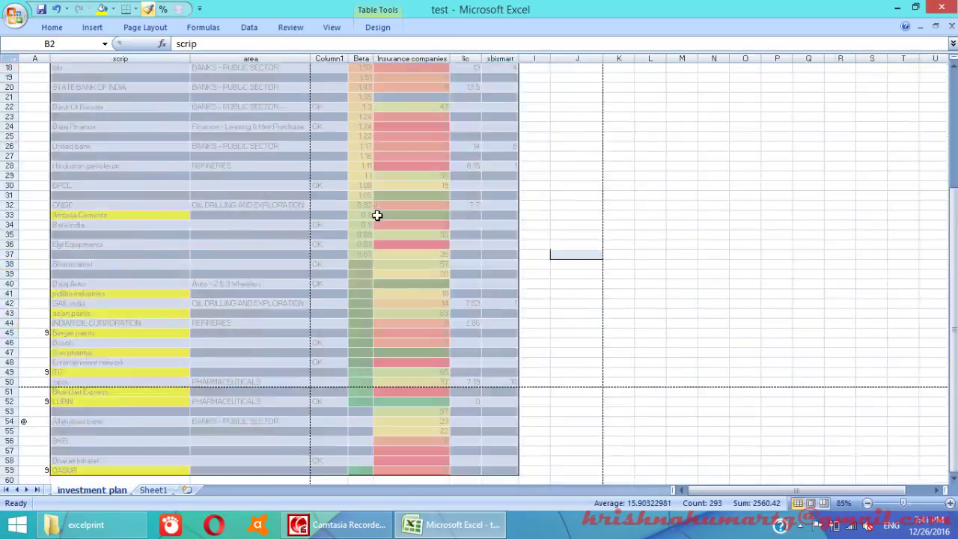
pyautogui.keyDown('ctrl'); pyautogui.scroll(-2, 371, 216); pyautogui.keyUp('ctrl')
pyautogui.keyDown('ctrl'); pyautogui.scroll(1, 185, 268); pyautogui.keyUp('ctrl')
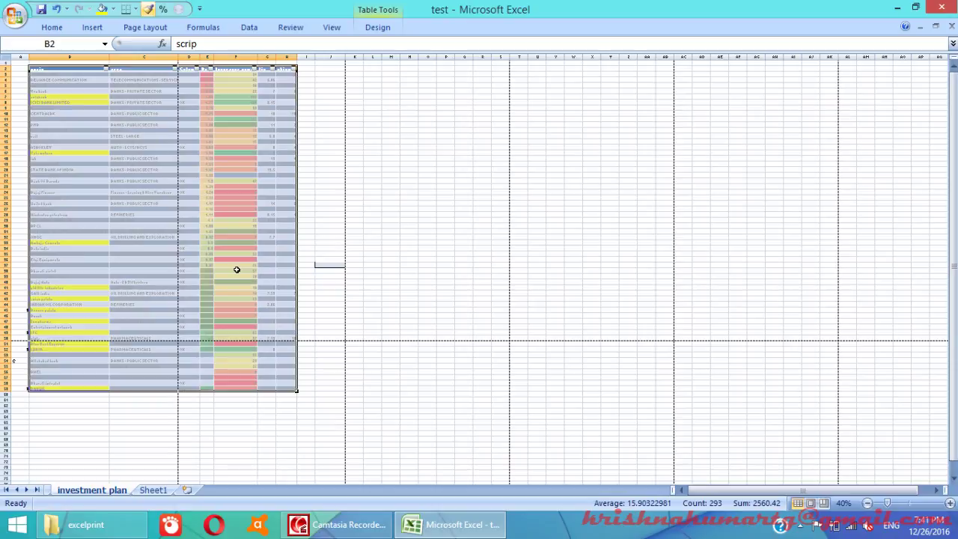
# Deselect, then select the entire table with Ctrl+A
pyautogui.click(427, 192)
pyautogui.keyDown('ctrl'); pyautogui.scroll(1, 337, 213); pyautogui.keyUp('ctrl')
pyautogui.keyDown('ctrl'); pyautogui.scroll(1, 338, 216); pyautogui.keyUp('ctrl')
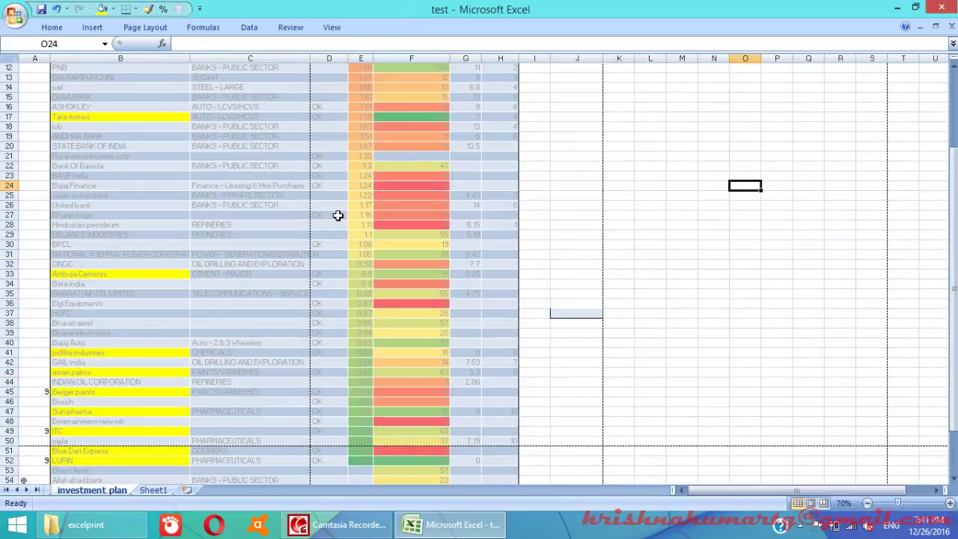
pyautogui.scroll(4, 338, 217)
pyautogui.click(495, 391)
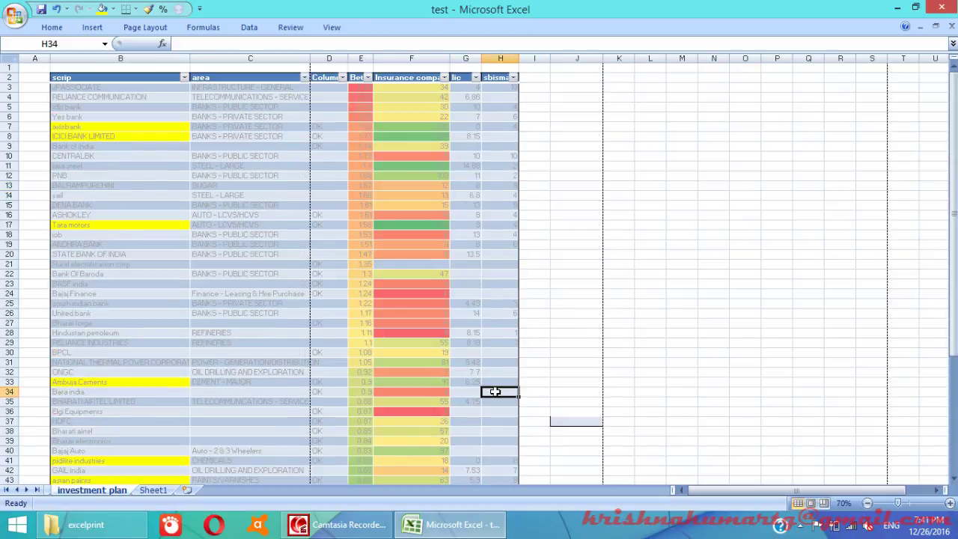
pyautogui.hotkey('ctrl', 'Home')
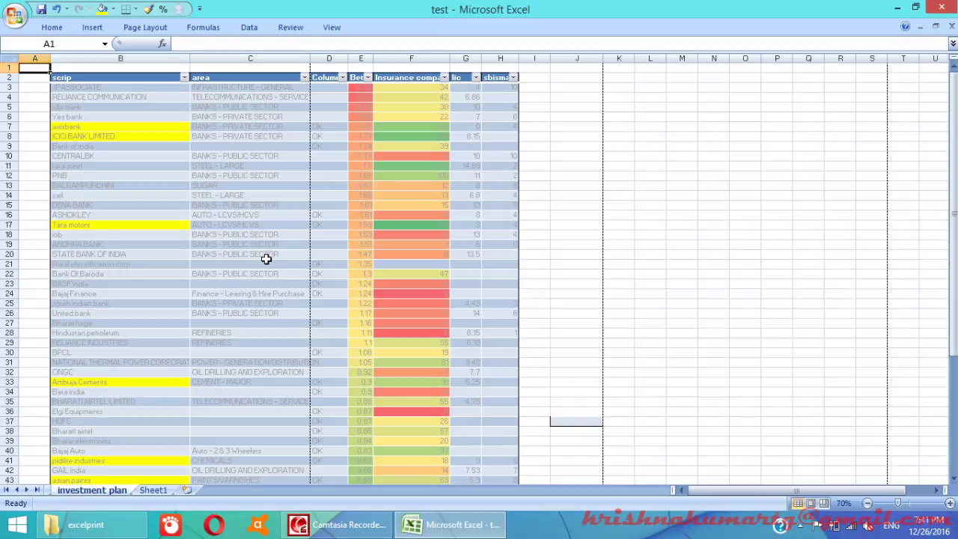
pyautogui.hotkey('ctrl', 'a')
# Reselect the entire table with Ctrl+A from cells such as Bank of India and C20
pyautogui.click(175, 206)
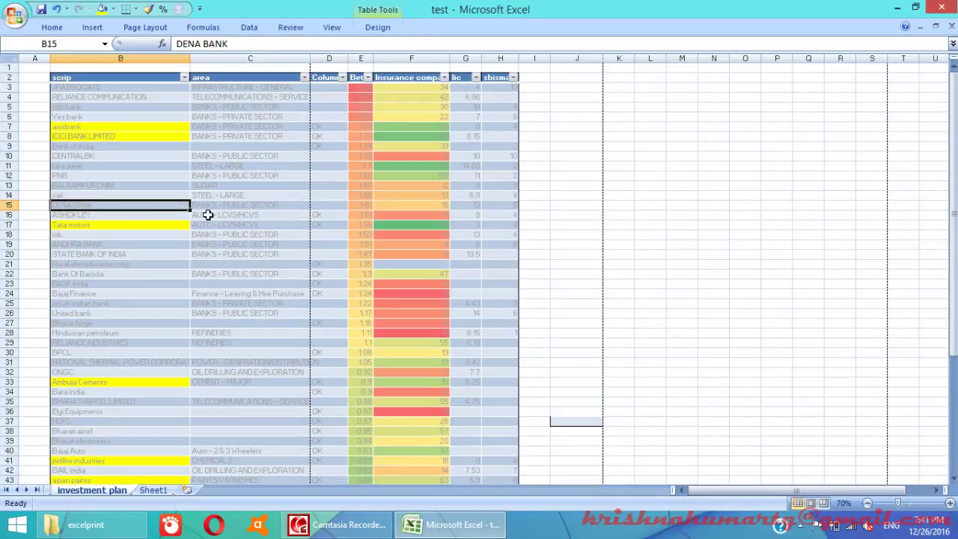
pyautogui.click(251, 215)
pyautogui.hotkey('ctrl', 'a')
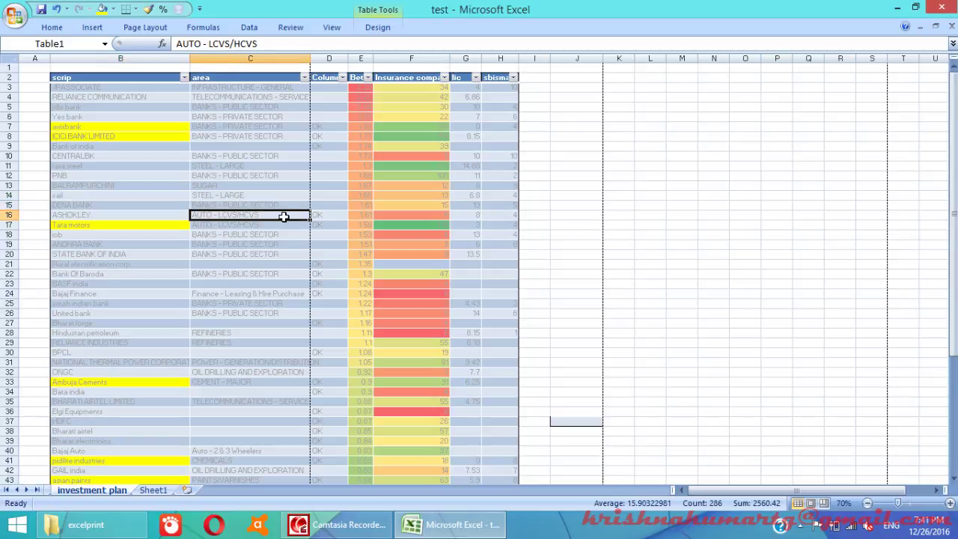
pyautogui.click(188, 147)
pyautogui.hotkey('ctrl', 'a')
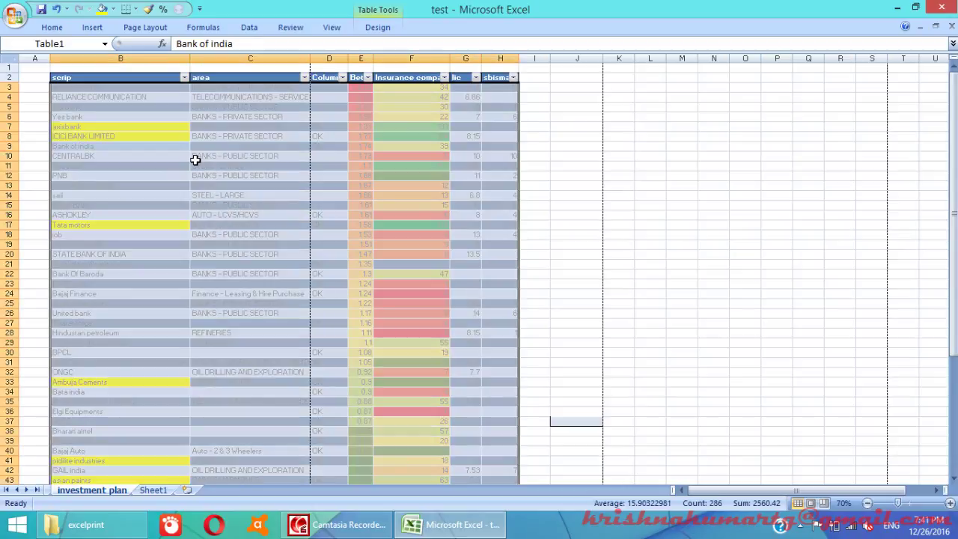
pyautogui.click(258, 215)
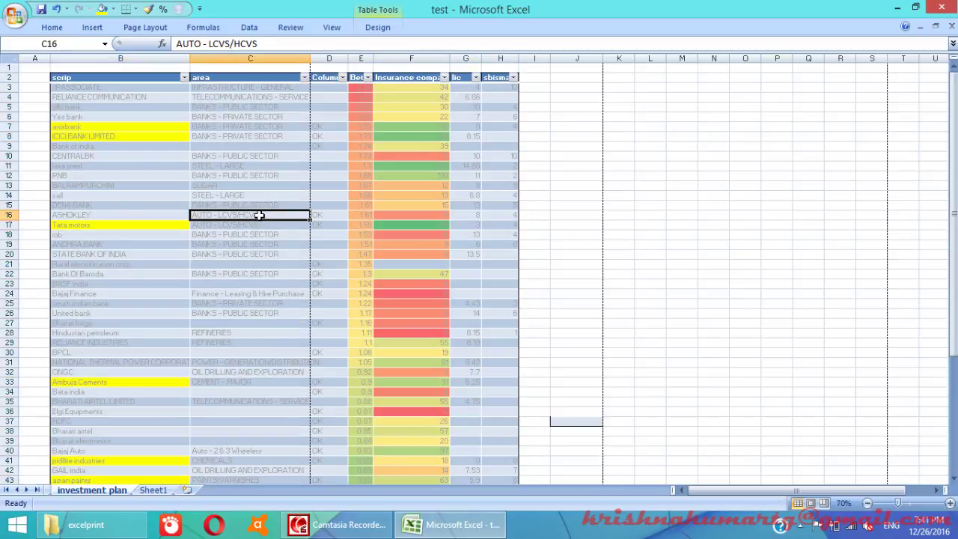
pyautogui.click(228, 253)
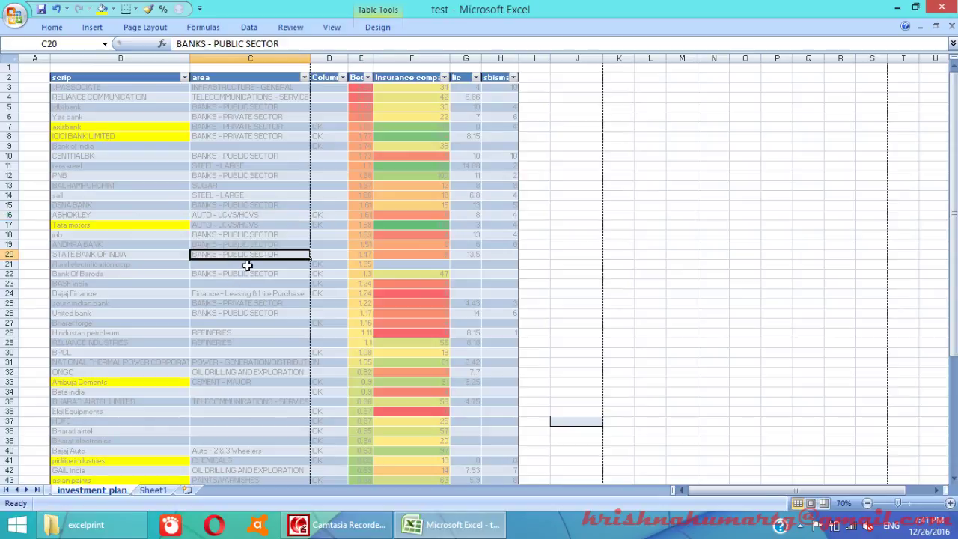
pyautogui.hotkey('ctrl', 'a')
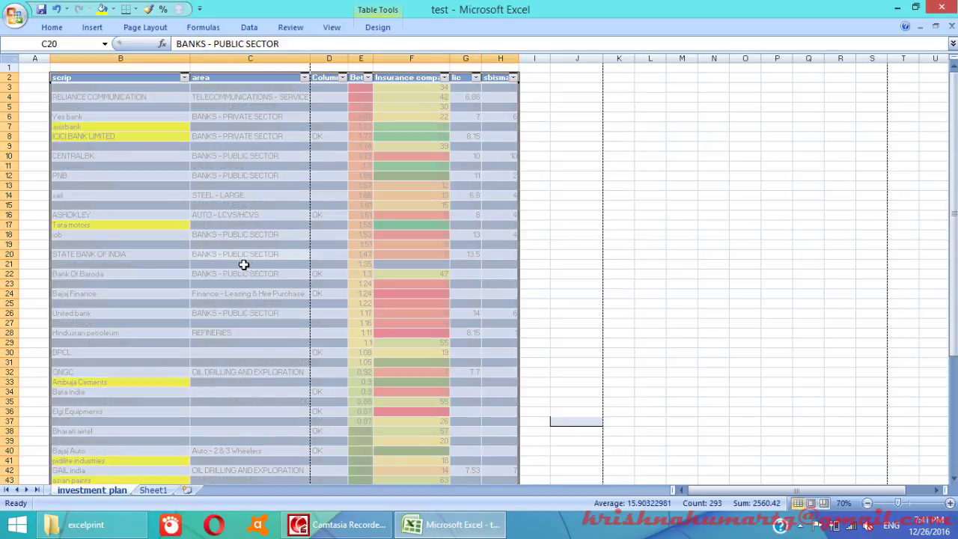
pyautogui.scroll(-4, 246, 264)
pyautogui.scroll(-3, 247, 252)
pyautogui.scroll(-1, 247, 254)
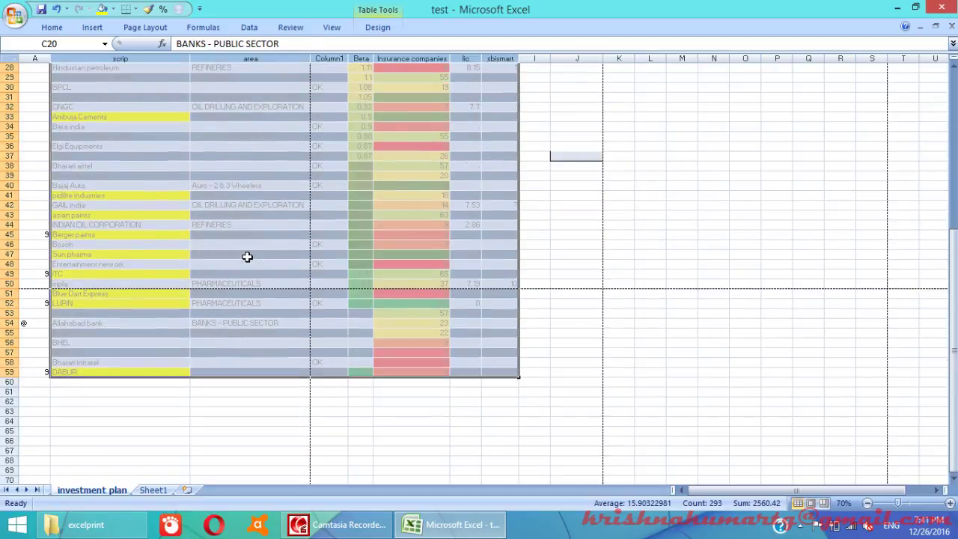
pyautogui.scroll(3, 247, 255)
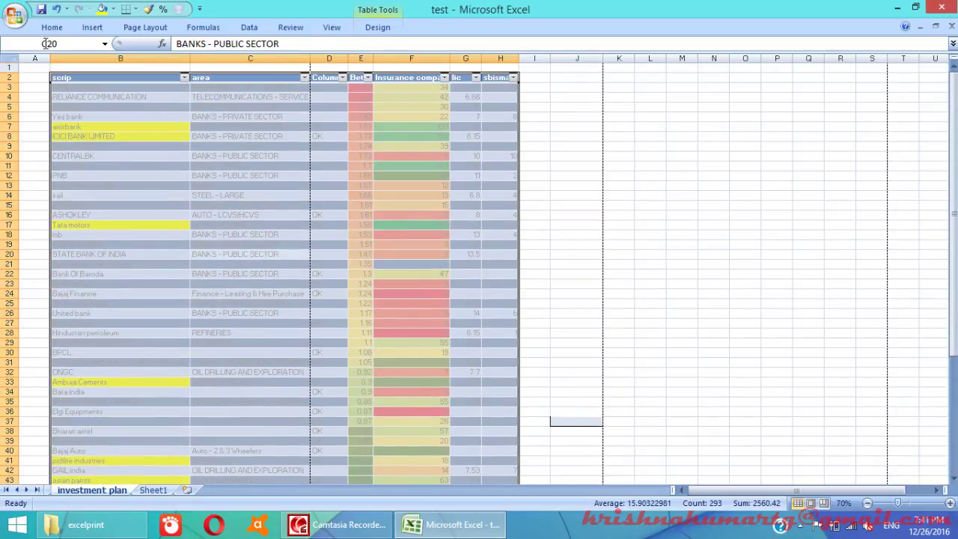
# Set the selected table as the print area, then bring up Print with Ctrl+P
pyautogui.click(158, 33)
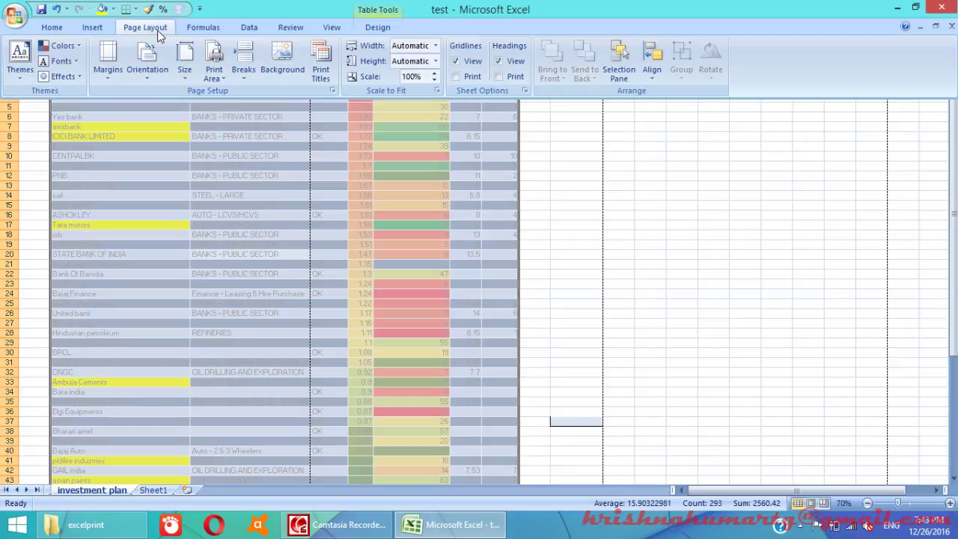
pyautogui.click(213, 82)
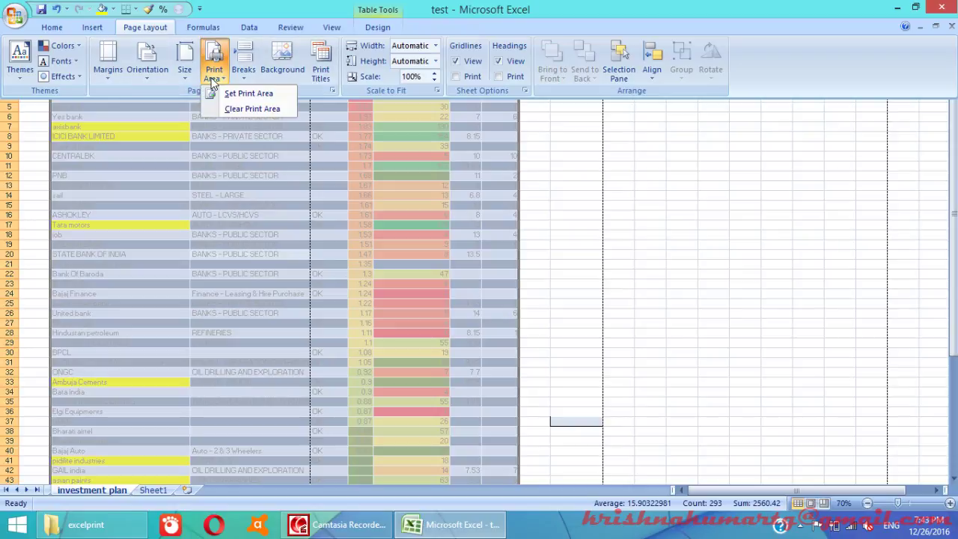
pyautogui.click(249, 94)
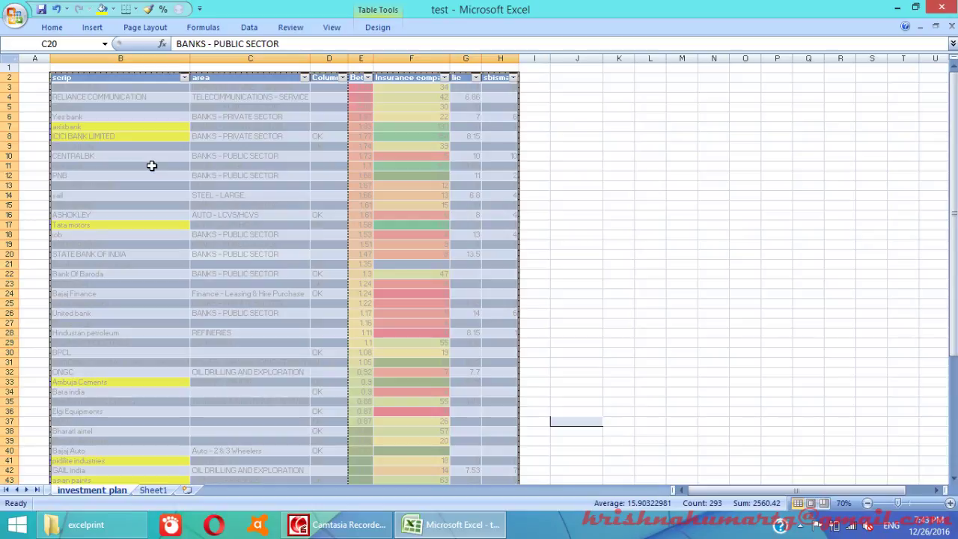
pyautogui.hotkey('ctrl', 'p')
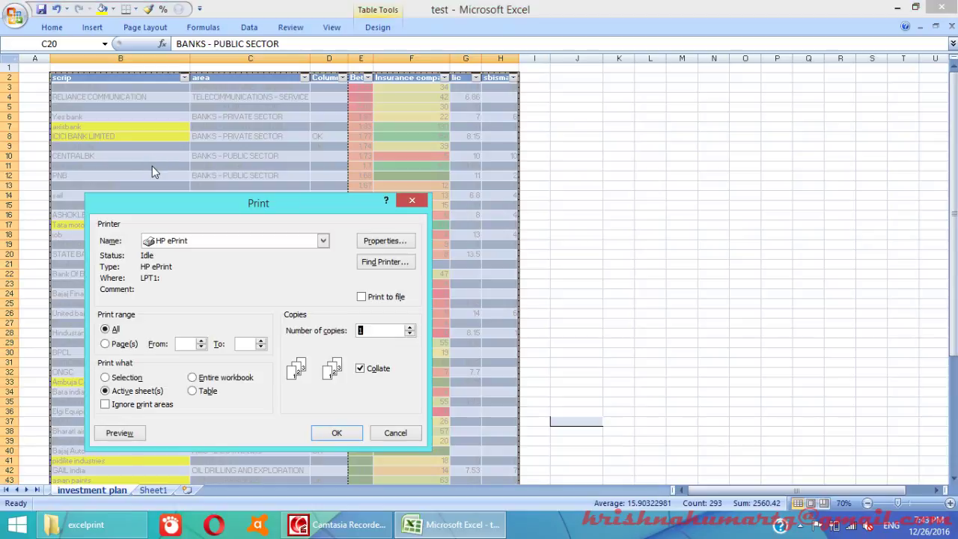
# Check Print Preview and Page Setup without changing anything, then close Print Preview
pyautogui.click(118, 371)
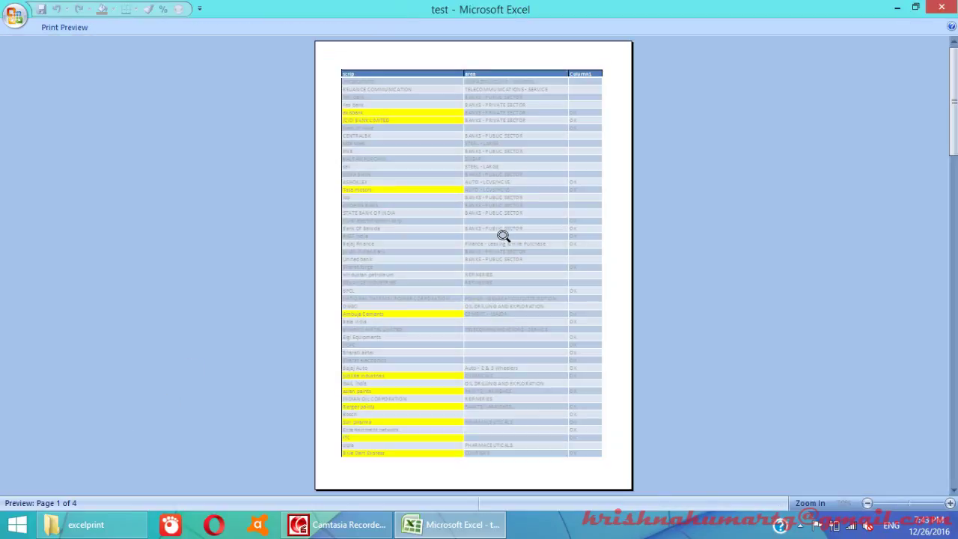
pyautogui.scroll(-3, 487, 237)
pyautogui.scroll(1, 487, 238)
pyautogui.scroll(2, 487, 237)
pyautogui.doubleClick(66, 27)
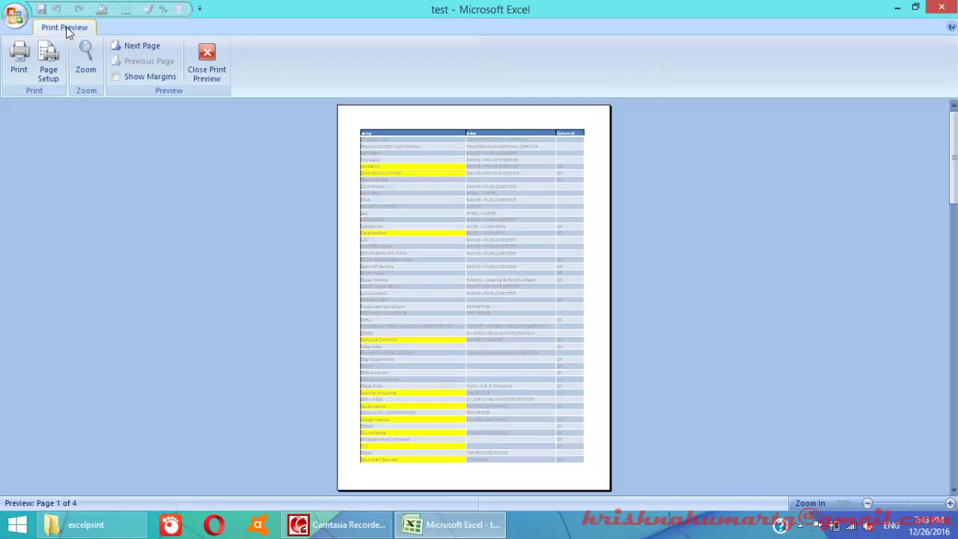
pyautogui.click(49, 80)
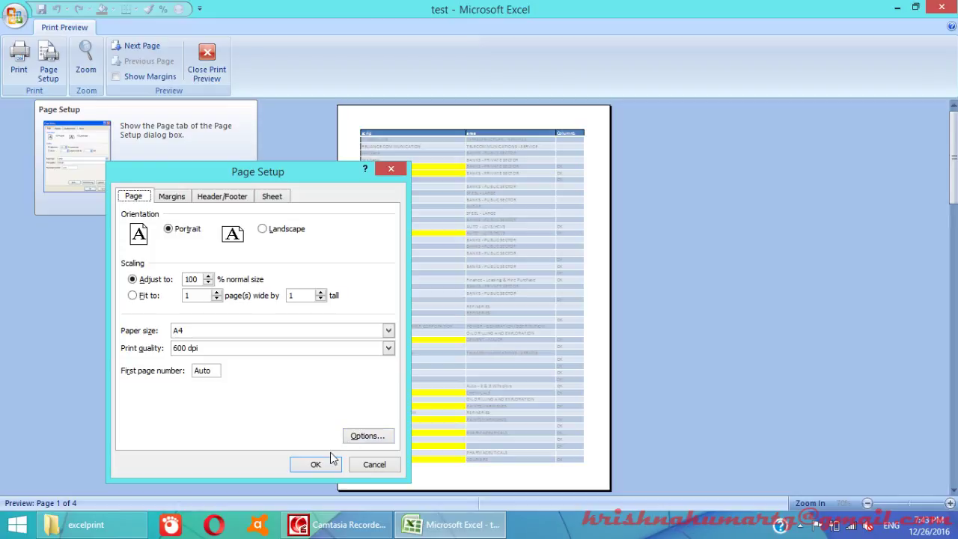
pyautogui.click(386, 464)
pyautogui.click(214, 73)
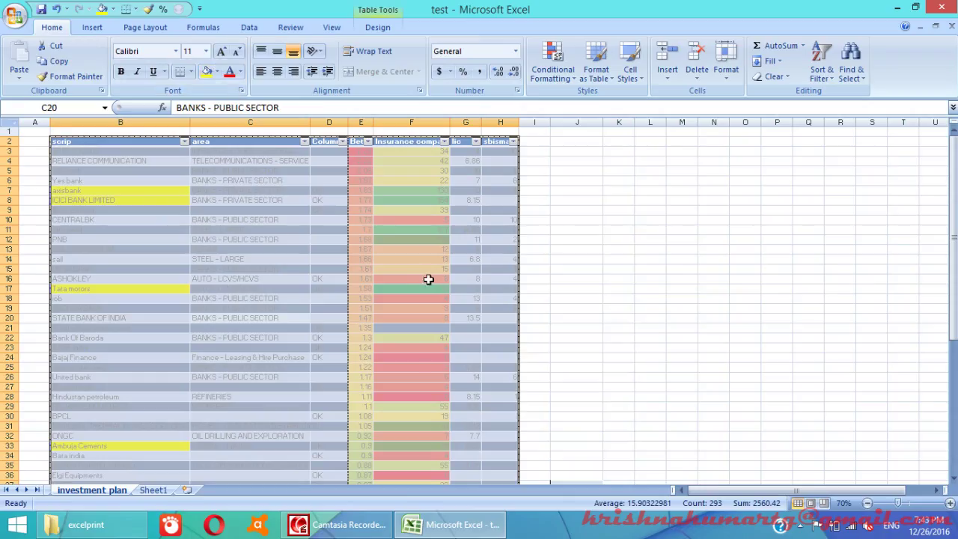
# Select the whole table with Ctrl+A from cell C20 and preview it across 4 pages
pyautogui.click(576, 238)
pyautogui.moveTo(591, 172)
pyautogui.mouseDown()
pyautogui.moveTo(658, 256)
pyautogui.moveTo(808, 317)
pyautogui.mouseUp()
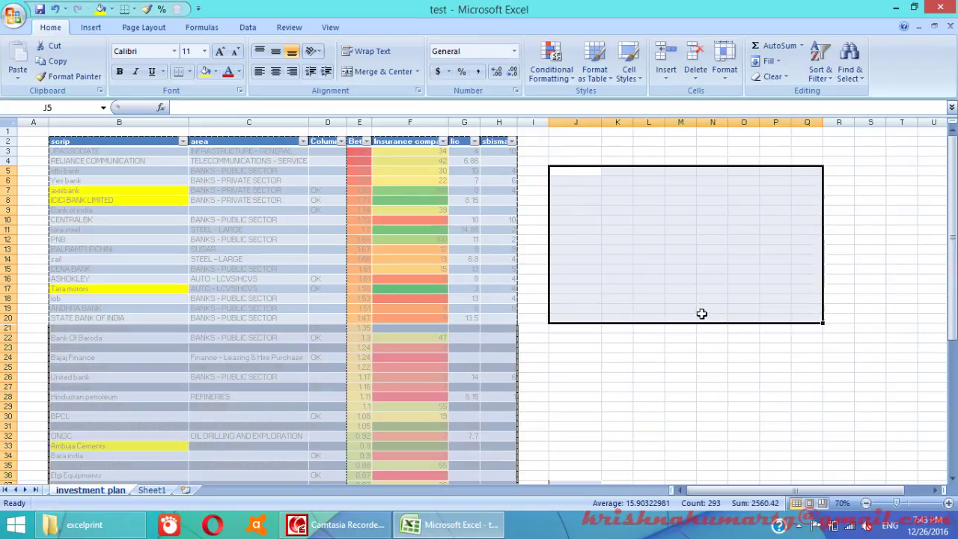
pyautogui.click(128, 135)
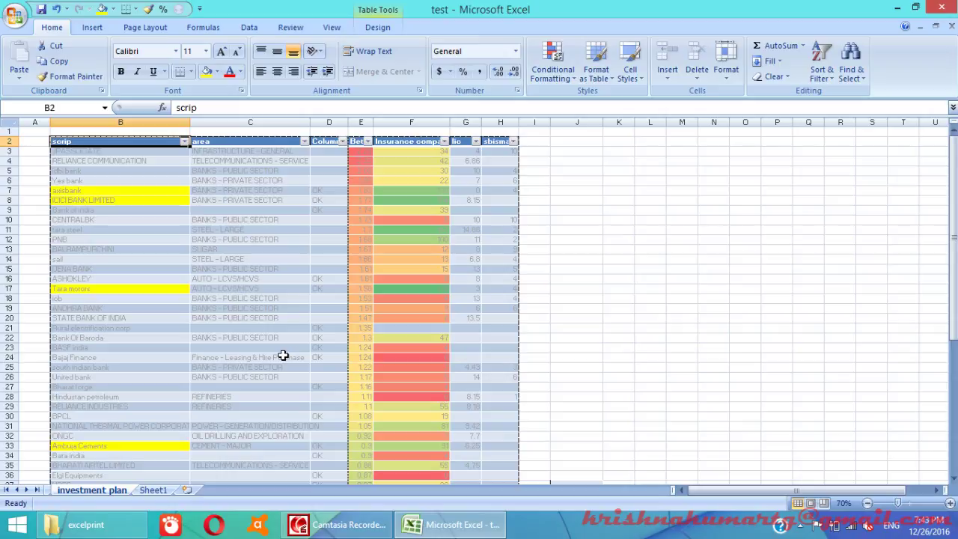
pyautogui.click(258, 318)
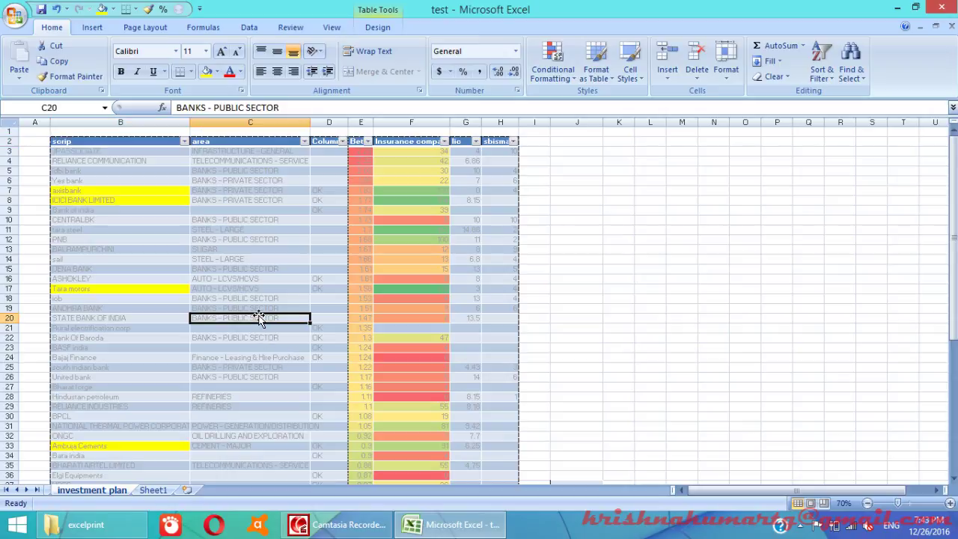
pyautogui.hotkey('ctrl', 'a')
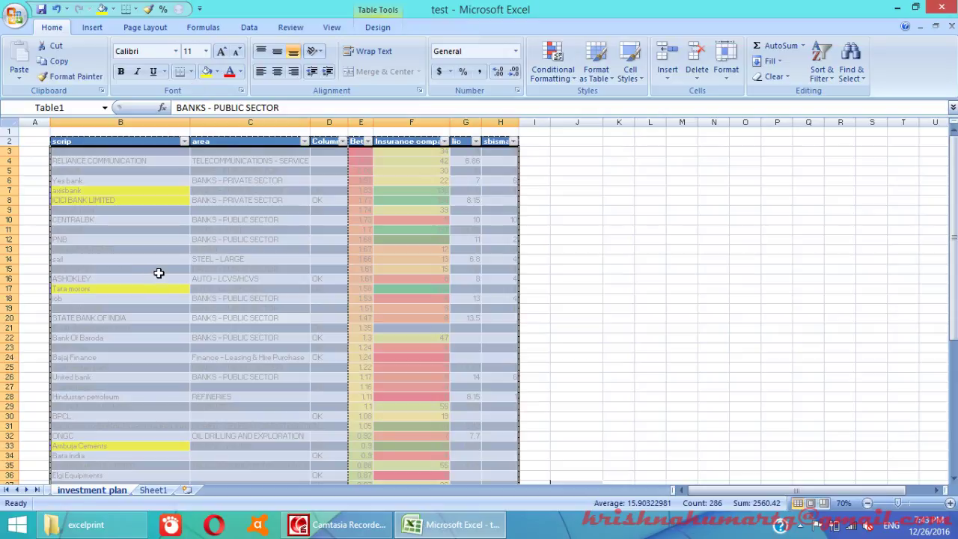
pyautogui.hotkey('ctrl', 'p')
pyautogui.click(124, 431)
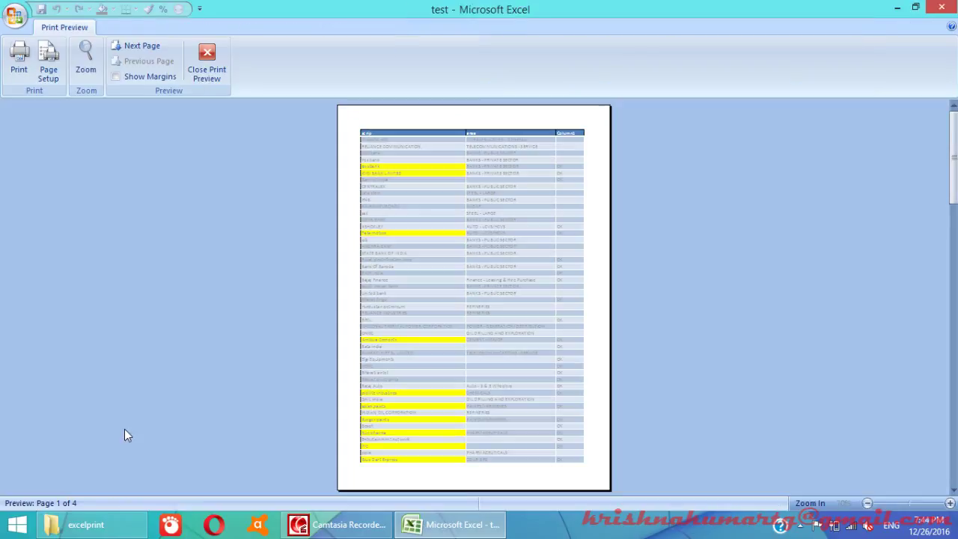
# Scale the printout to fit 1 page wide by 1 tall, giving Page 1 of 1
pyautogui.click(49, 69)
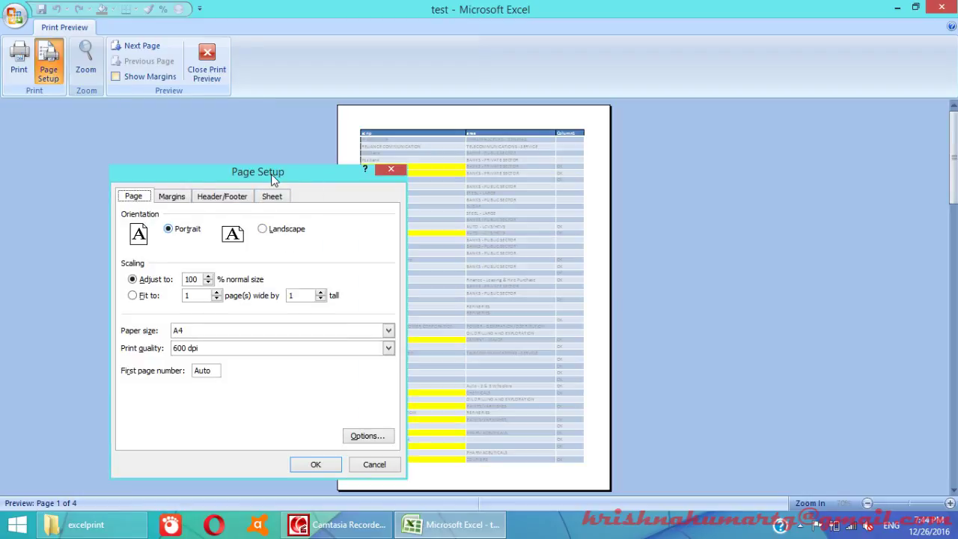
pyautogui.click(395, 170)
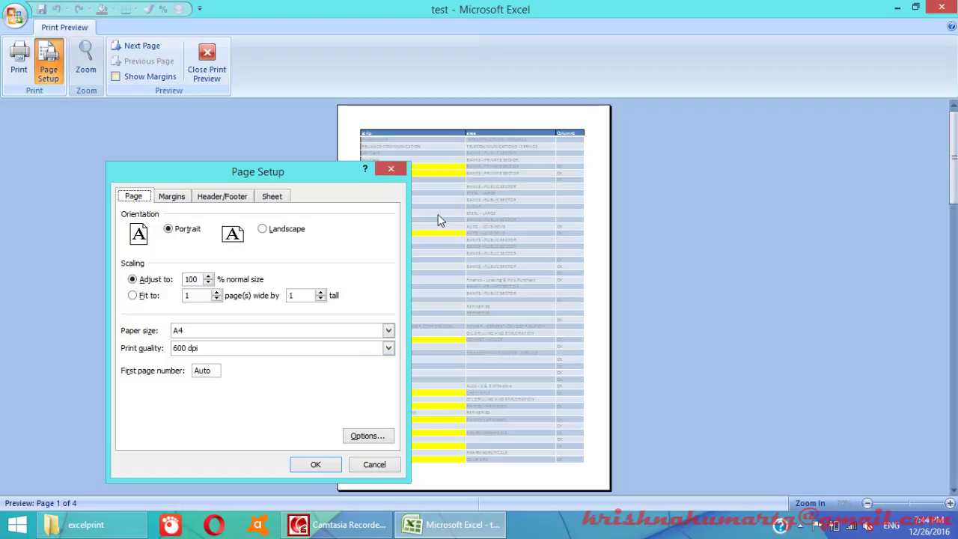
pyautogui.click(132, 297)
pyautogui.click(314, 463)
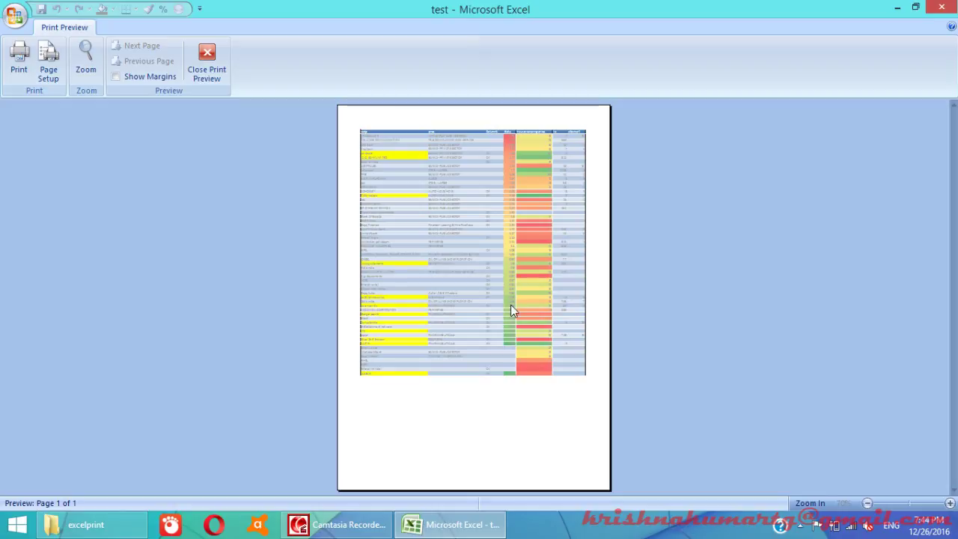
pyautogui.click(47, 78)
# Change the Fit-to scaling to 2 pages tall and apply it
pyautogui.click(307, 297)
pyautogui.click(321, 293)
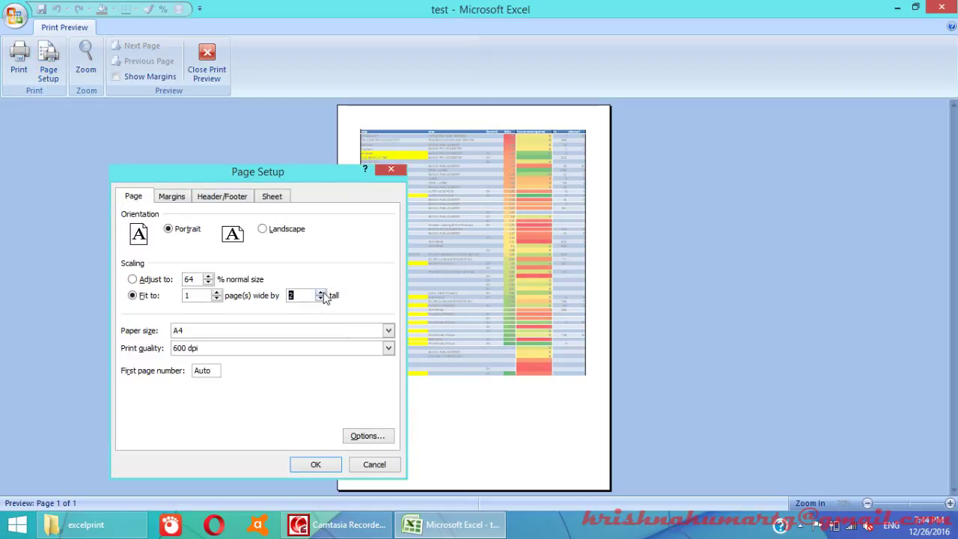
pyautogui.click(315, 464)
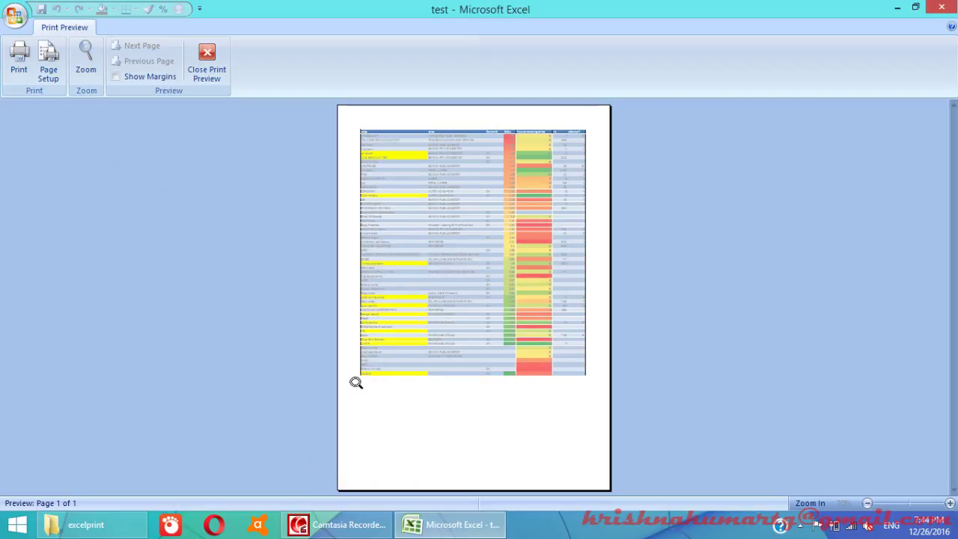
# Set the Fit-to scaling back to 1 page wide by 1 tall
pyautogui.click(47, 72)
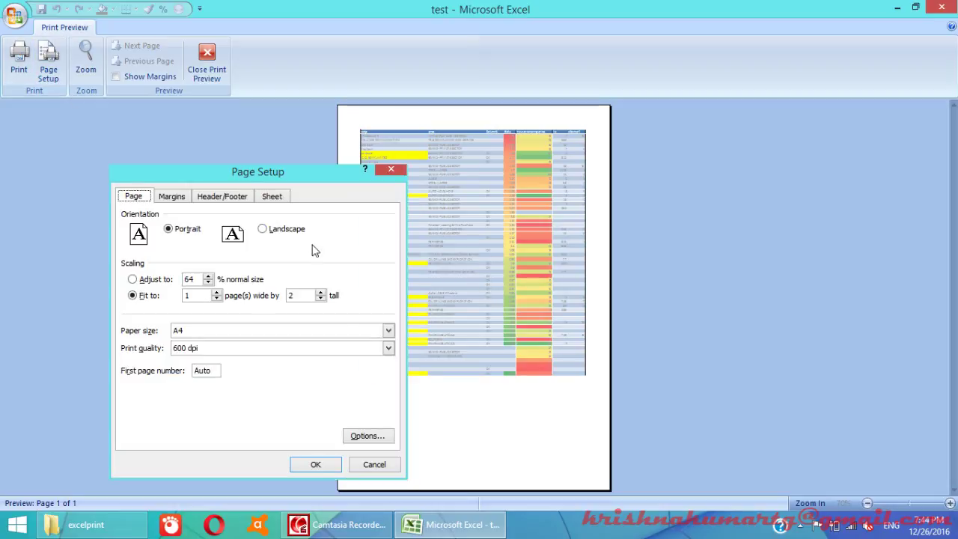
pyautogui.click(322, 298)
pyautogui.click(196, 297)
pyautogui.press('BackSpace')
pyautogui.write('1')
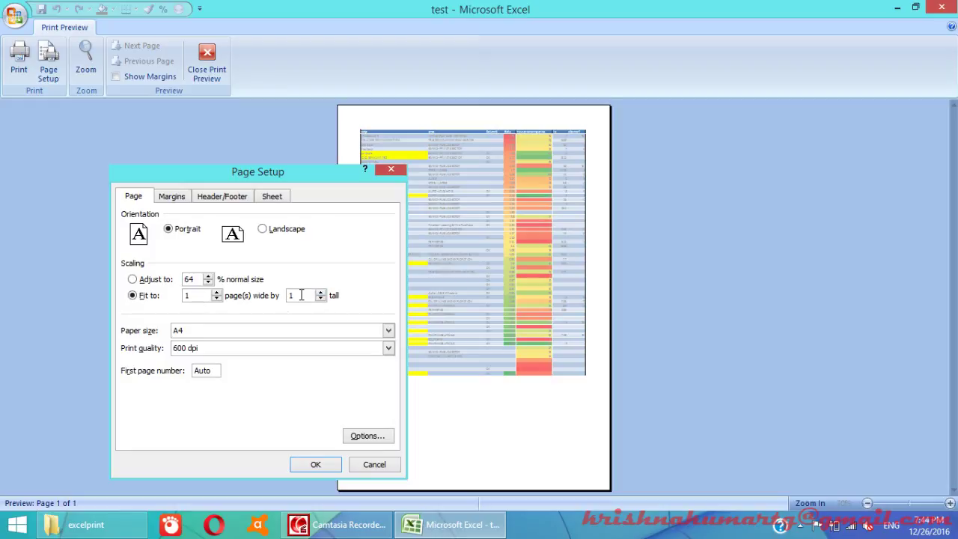
pyautogui.click(301, 295)
# Set the left margin to 0 and lower the top margin to 0
pyautogui.click(181, 202)
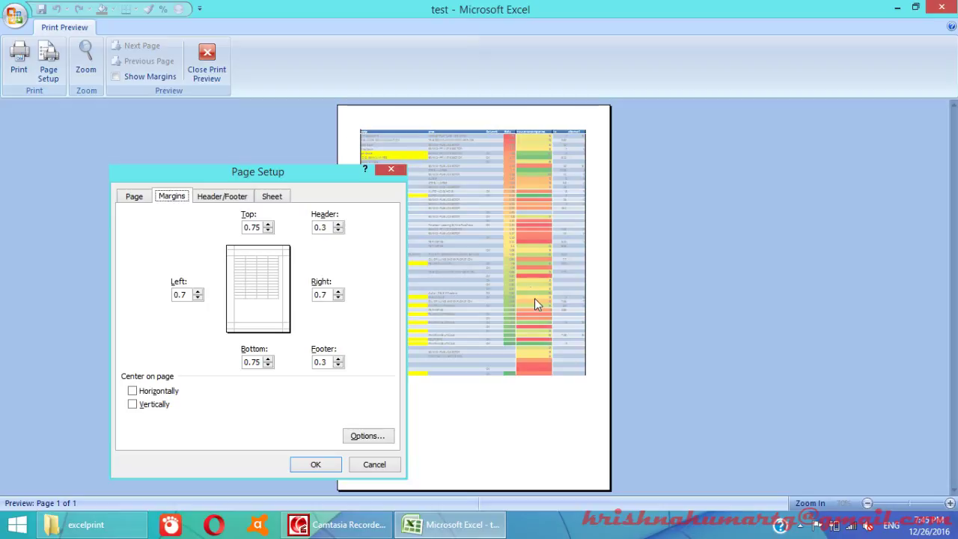
pyautogui.moveTo(297, 175); pyautogui.dragTo(158, 148)
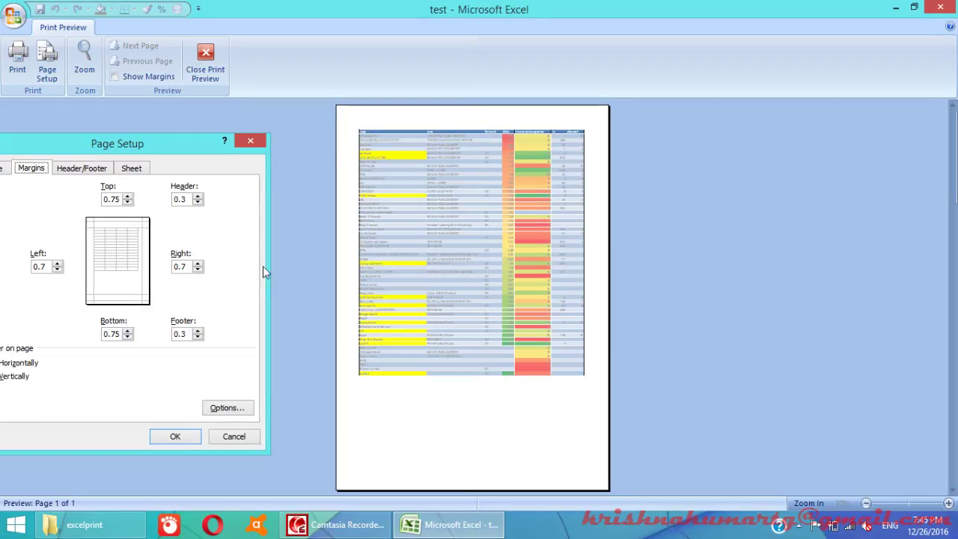
pyautogui.moveTo(181, 145); pyautogui.dragTo(323, 149)
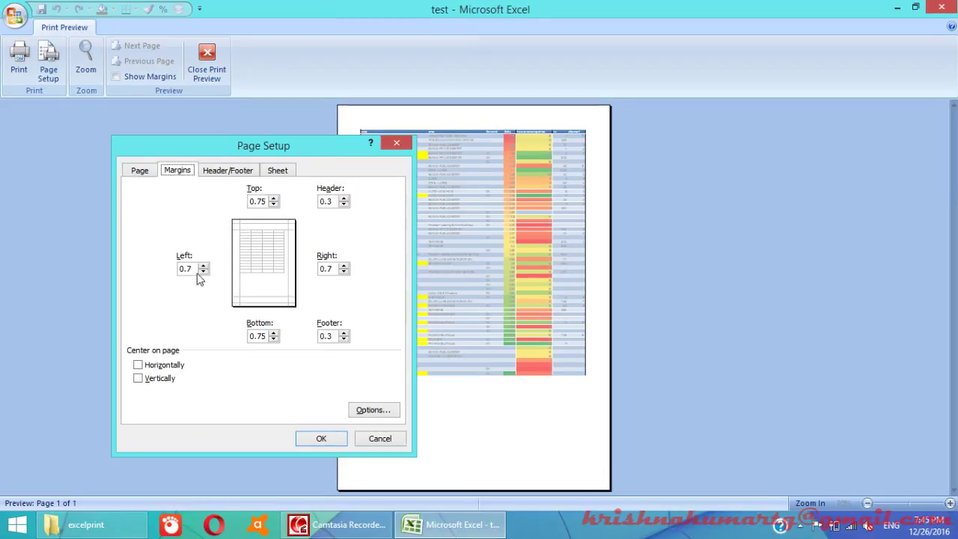
pyautogui.moveTo(197, 272); pyautogui.dragTo(134, 271)
pyautogui.write('0')
pyautogui.click(272, 205)
pyautogui.click(272, 204)
pyautogui.click(272, 204)
# Zero the header, right and bottom margins and apply the zero-margin layout
pyautogui.click(343, 204)
pyautogui.click(343, 204)
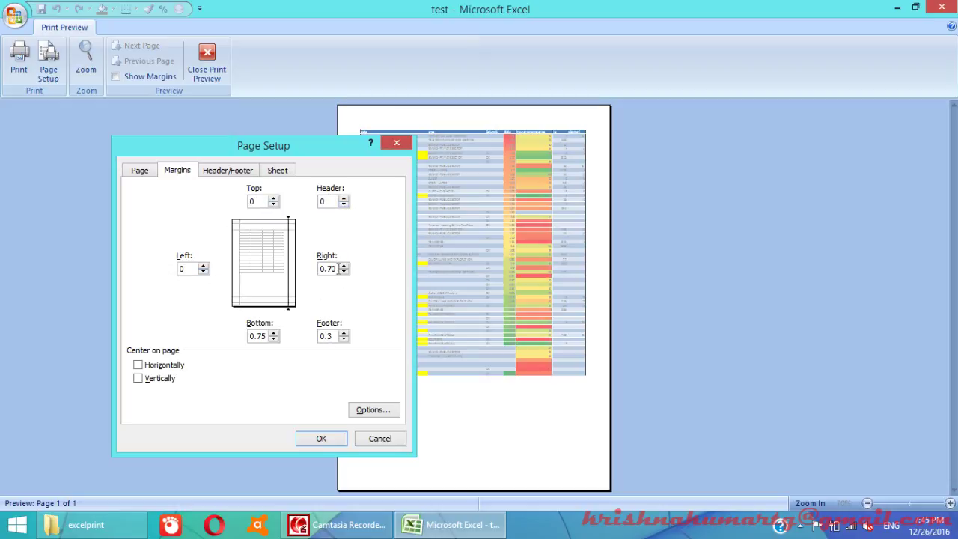
pyautogui.write('0')
pyautogui.doubleClick(329, 335)
pyautogui.write('0')
pyautogui.doubleClick(257, 336)
pyautogui.write('0')
pyautogui.click(329, 440)
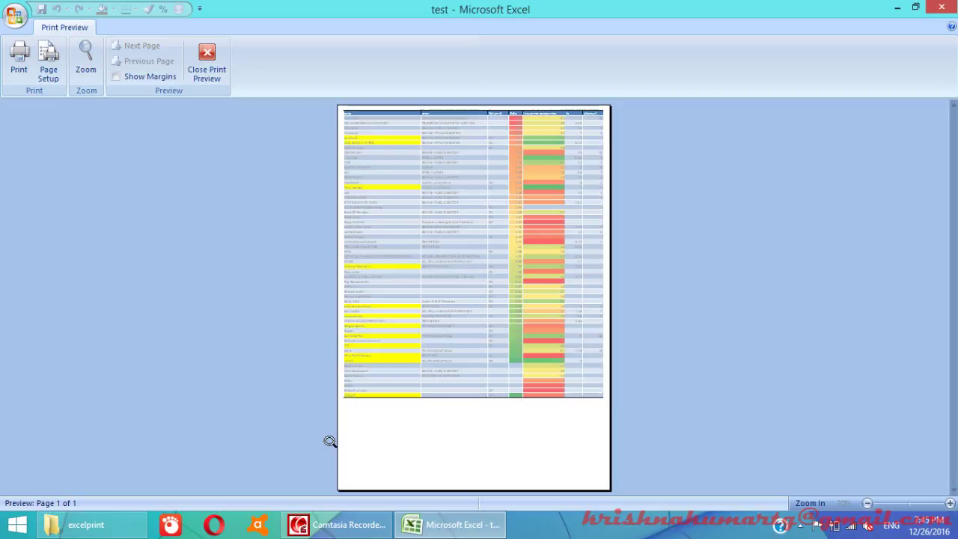
pyautogui.click(469, 217)
pyautogui.click(467, 215)
pyautogui.click(389, 203)
pyautogui.click(391, 201)
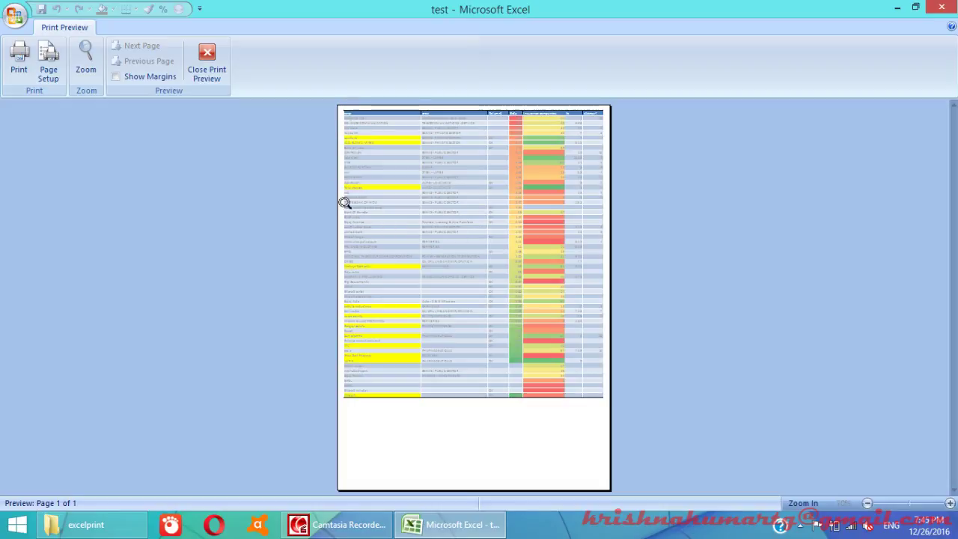
pyautogui.click(366, 369)
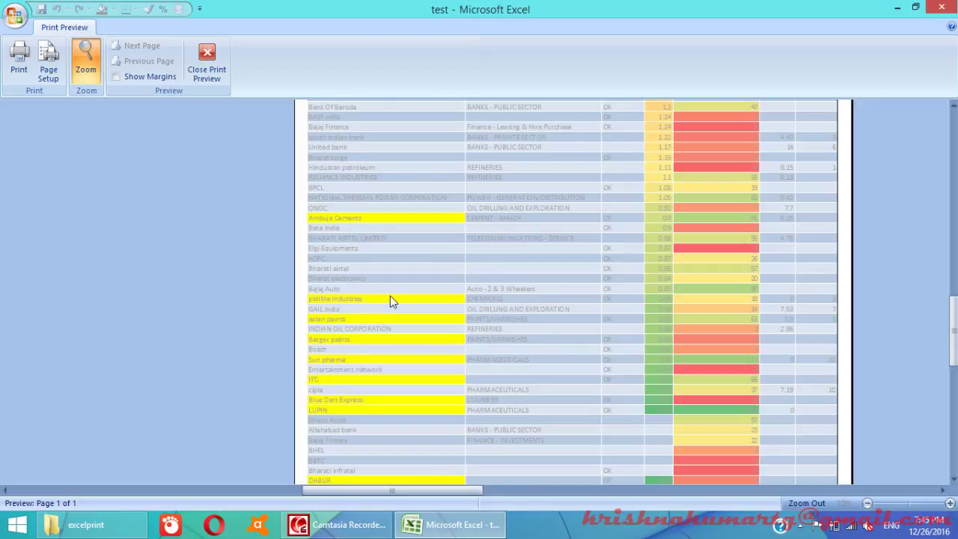
pyautogui.click(454, 287)
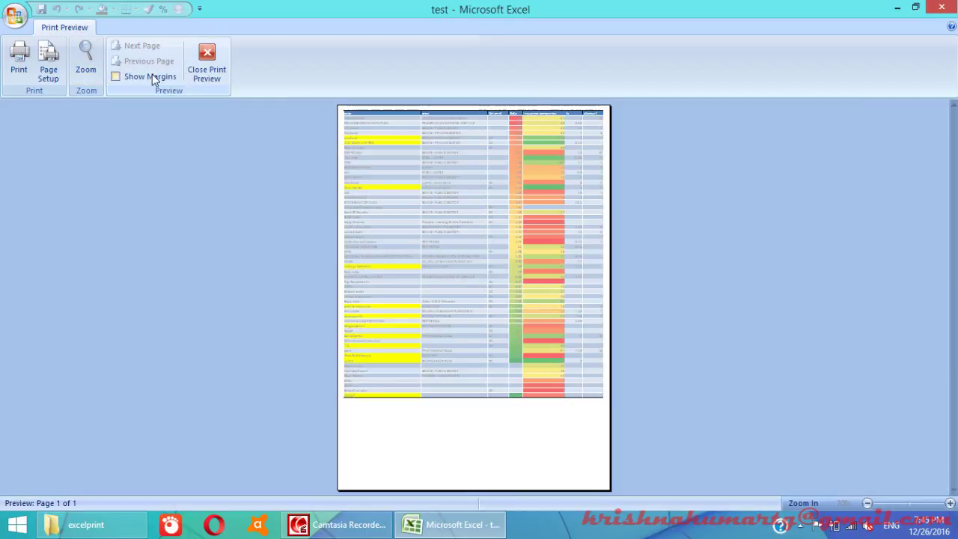
pyautogui.click(48, 64)
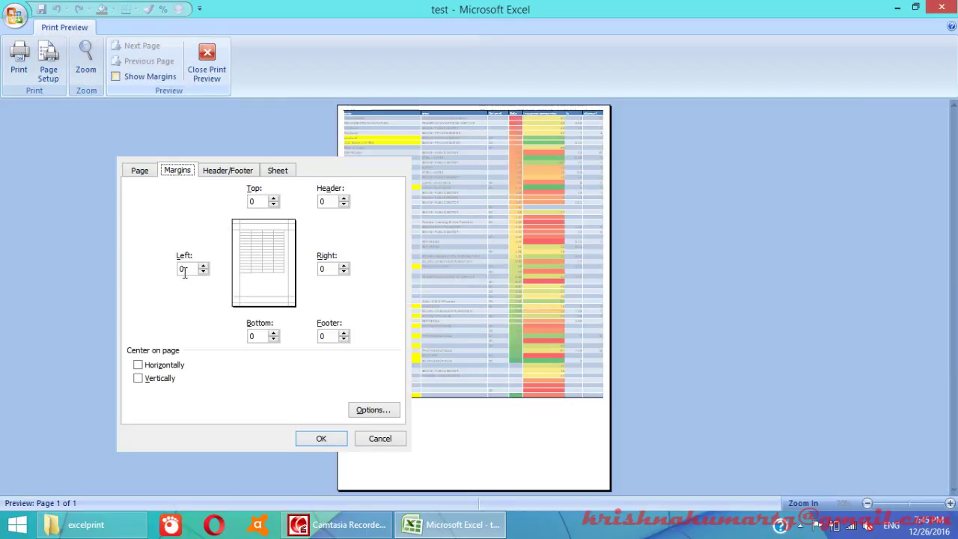
# Confirm the 1-by-1 page scaling, then zoom into the single preview page and scroll down it
pyautogui.click(142, 172)
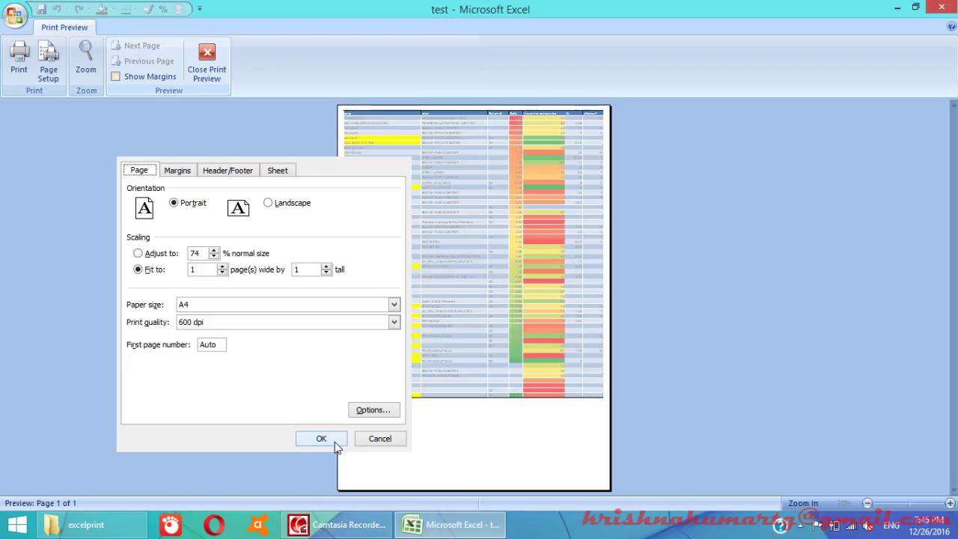
pyautogui.click(321, 437)
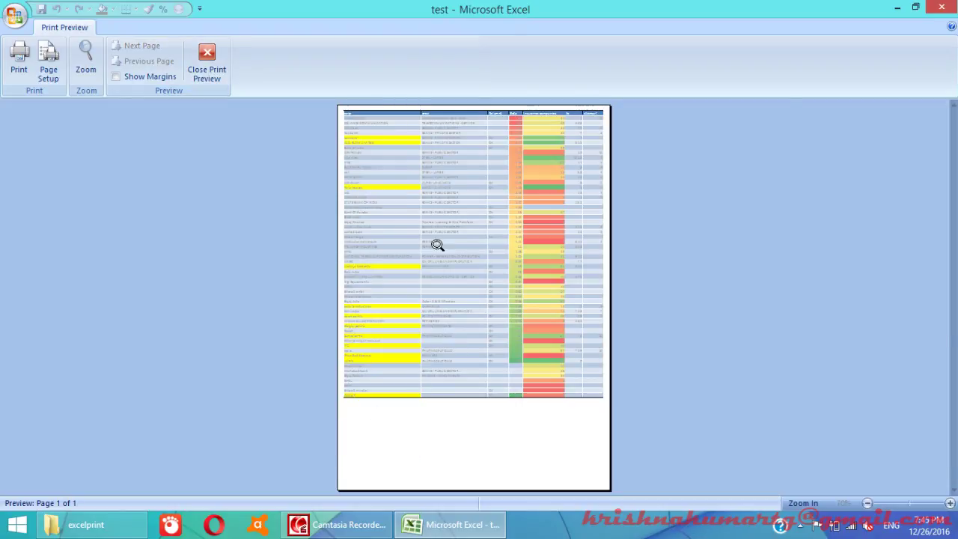
pyautogui.click(436, 246)
pyautogui.scroll(3, 411, 306)
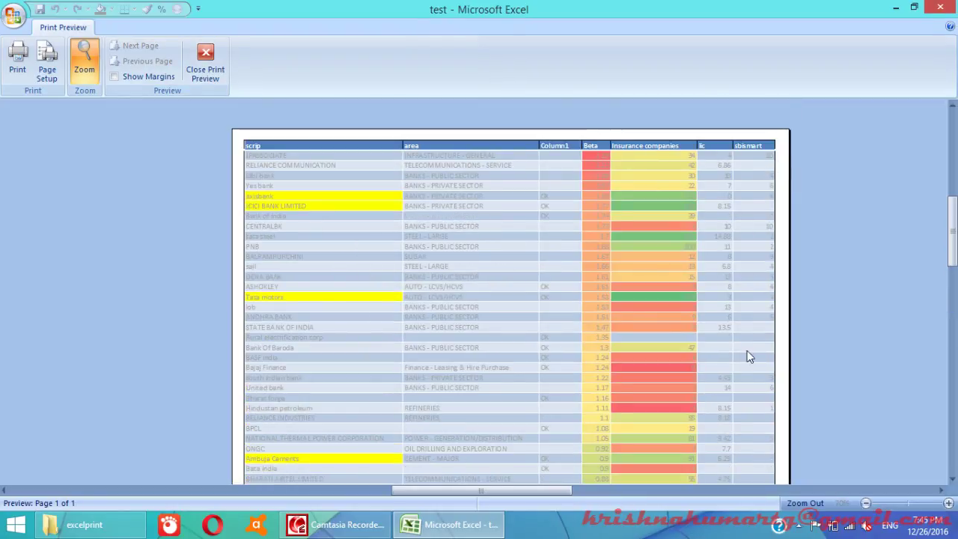
pyautogui.scroll(-3, 745, 357)
pyautogui.scroll(-3, 740, 363)
pyautogui.scroll(-3, 739, 359)
pyautogui.scroll(-1, 638, 391)
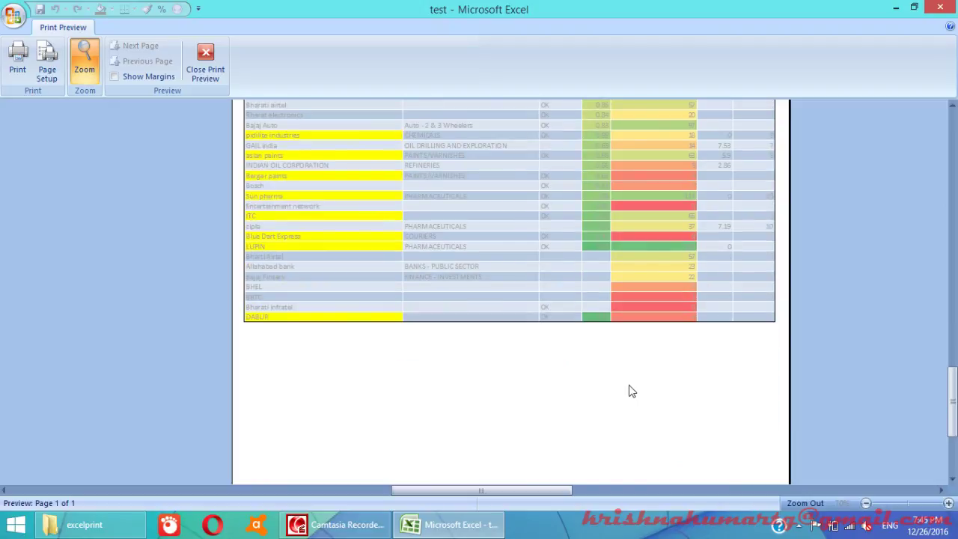